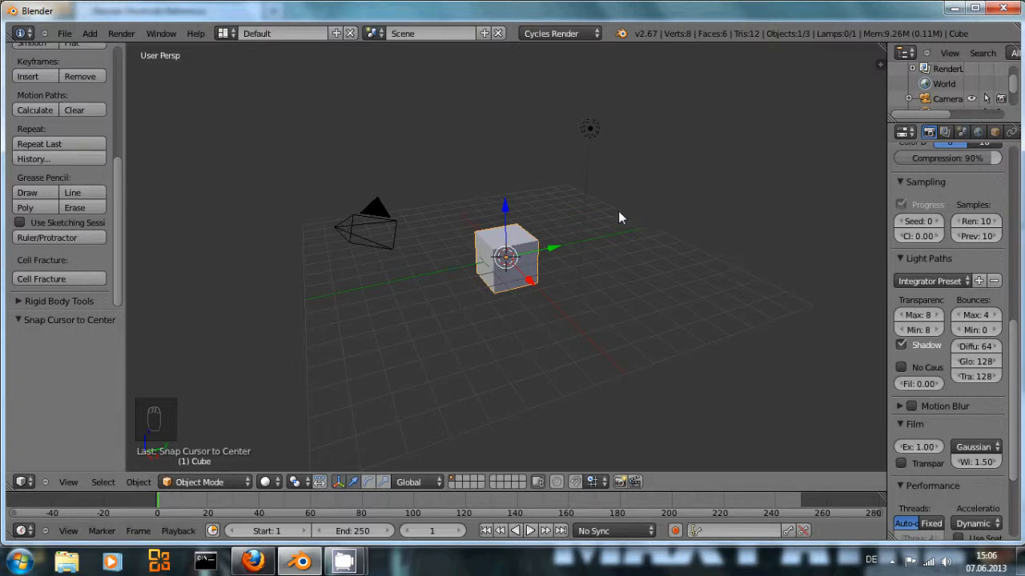
- Examine the render settings in a maximized Properties editor and the scene in a maximized 3D view, restoring the layout each time
{"action": "scroll", "coordinate": [940, 259], "scroll_direction": "up", "scroll_amount": 10}
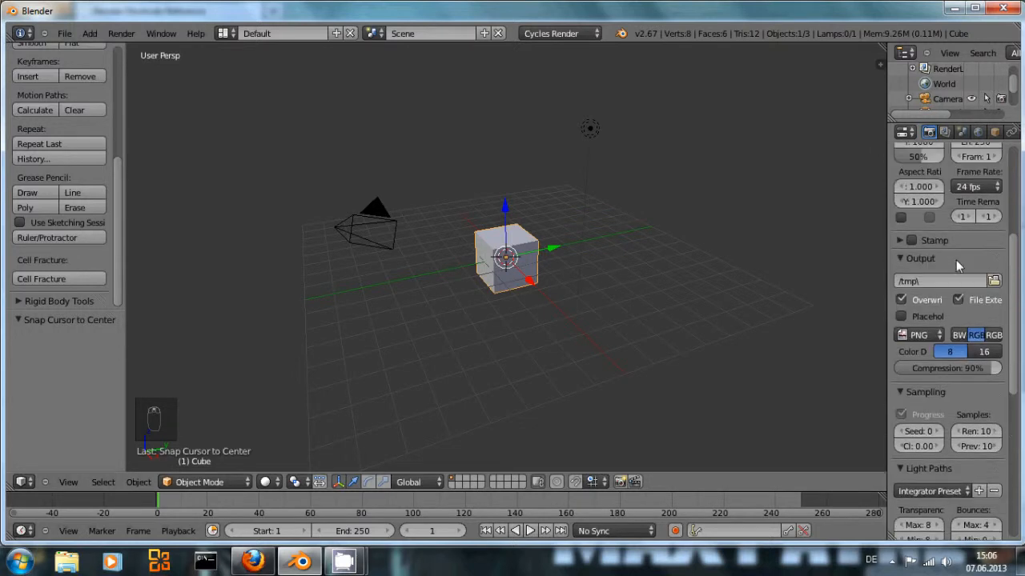
{"action": "scroll", "coordinate": [954, 272], "scroll_direction": "up", "scroll_amount": 2}
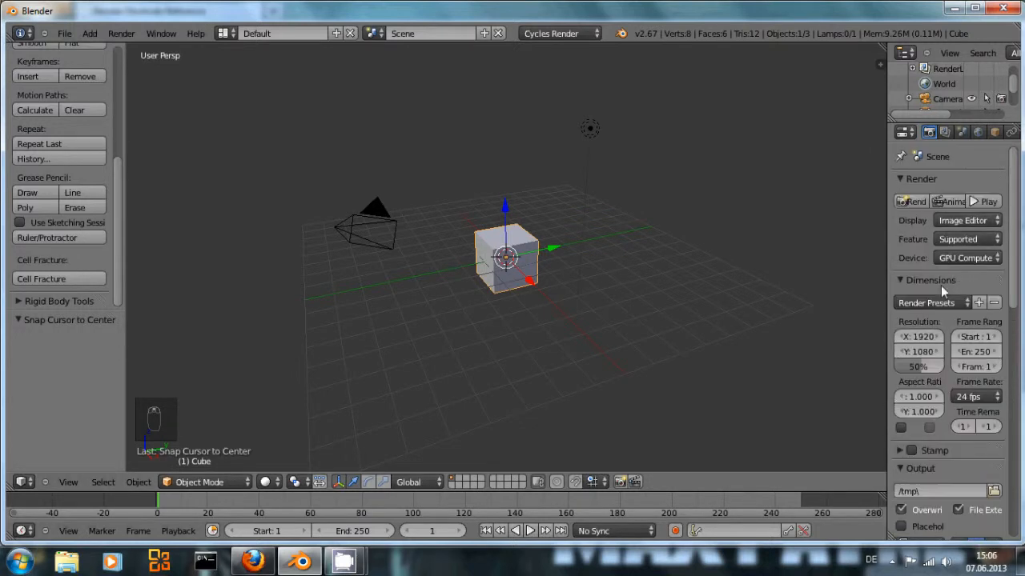
{"action": "scroll", "coordinate": [941, 284], "scroll_direction": "down", "scroll_amount": 2}
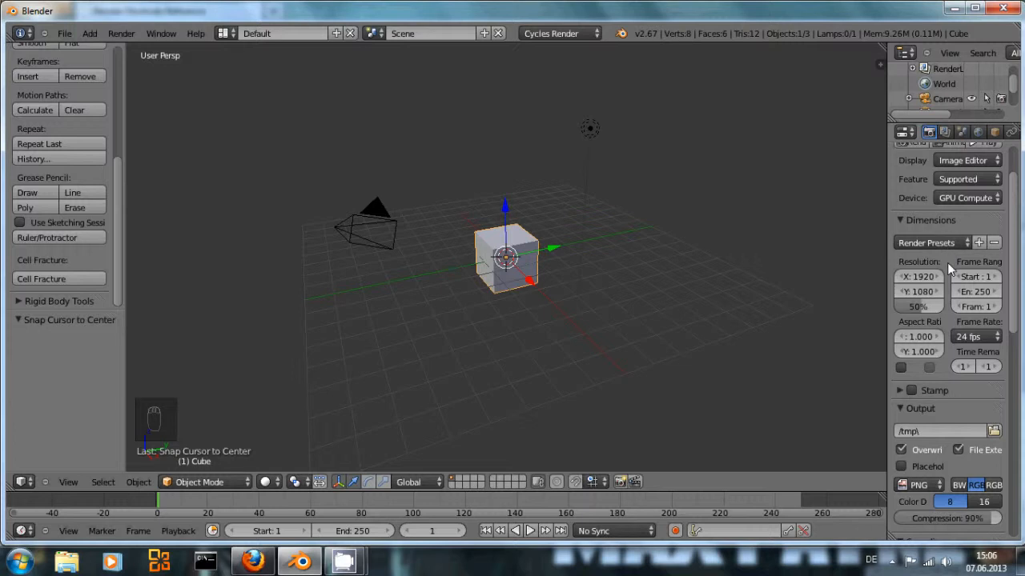
{"action": "key", "text": "ctrl+Up"}
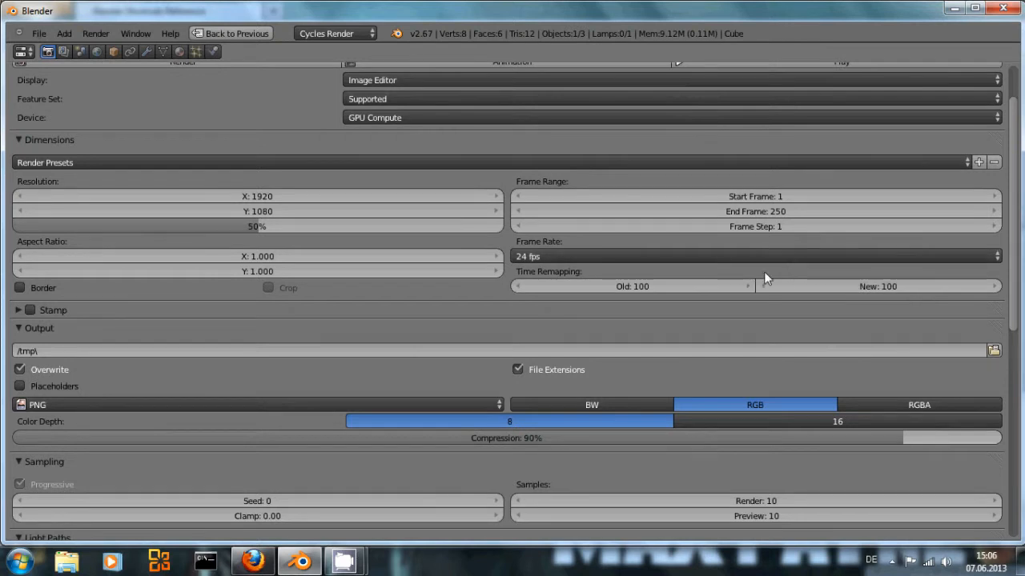
{"action": "scroll", "coordinate": [763, 271], "scroll_direction": "up", "scroll_amount": 3}
{"action": "scroll", "coordinate": [473, 184], "scroll_direction": "down", "scroll_amount": 1}
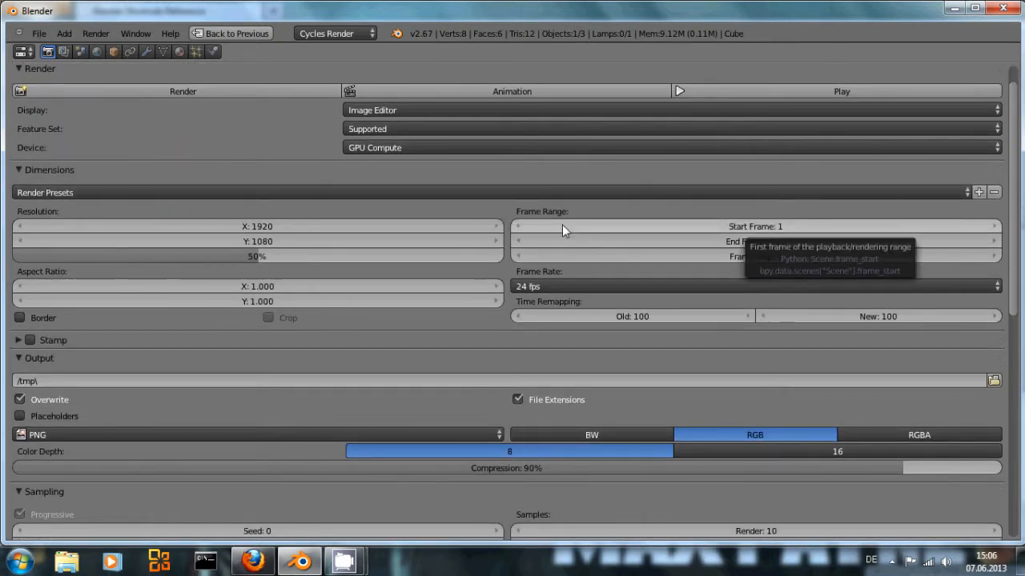
{"action": "key", "text": "ctrl+Down"}
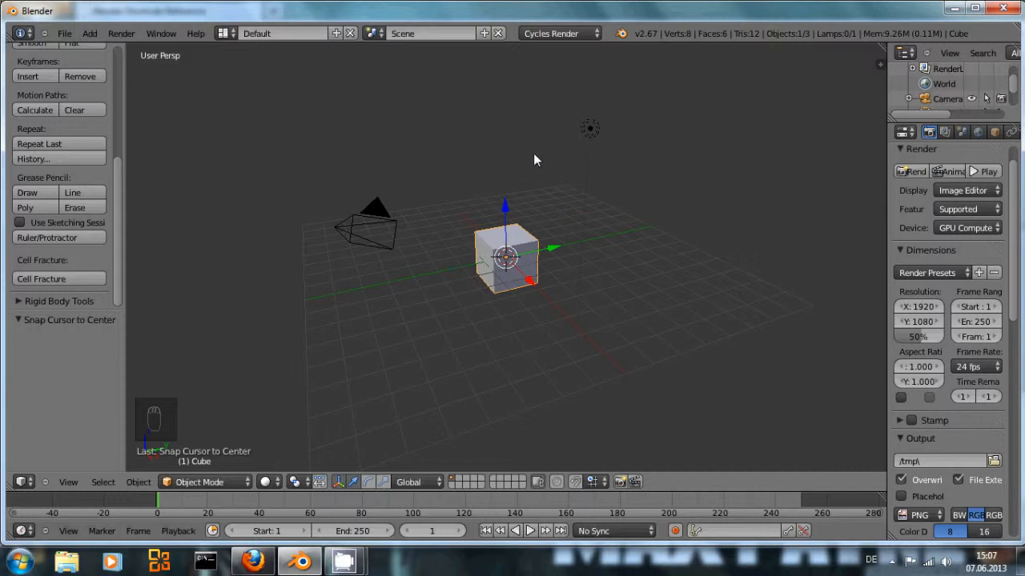
{"action": "key", "text": "ctrl+Up"}
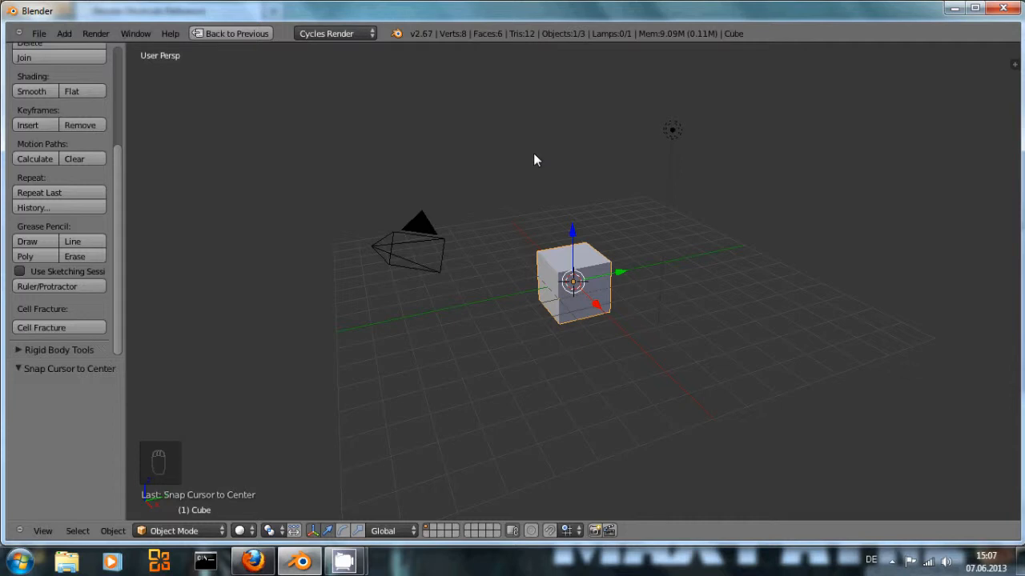
{"action": "key", "text": "ctrl+Down"}
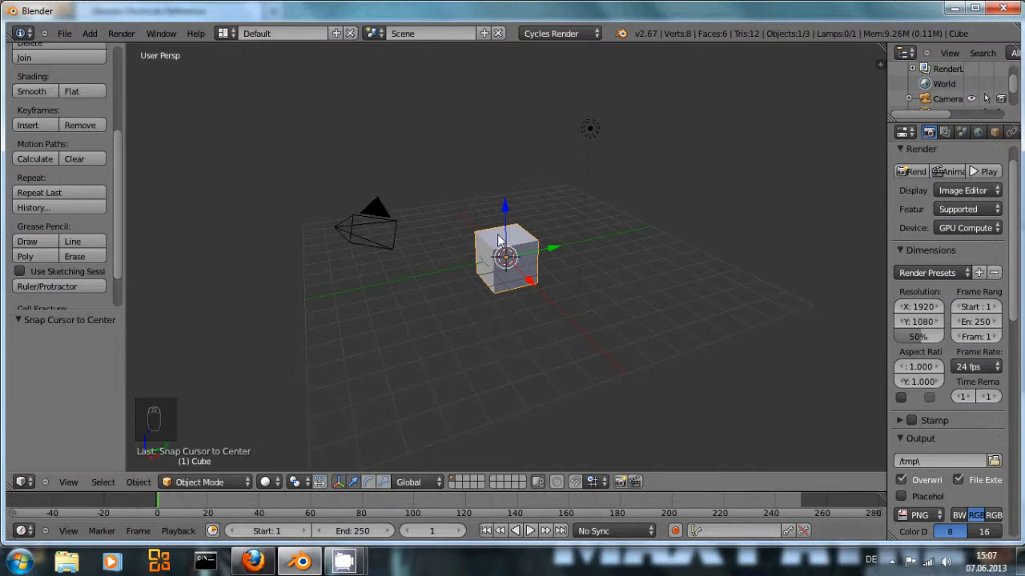
- Switch to Firefox and preview the 3D View shortcuts for the Ctrl and Alt modifiers on the Blender Shortcuts Reference page
{"action": "left_click", "coordinate": [264, 563]}
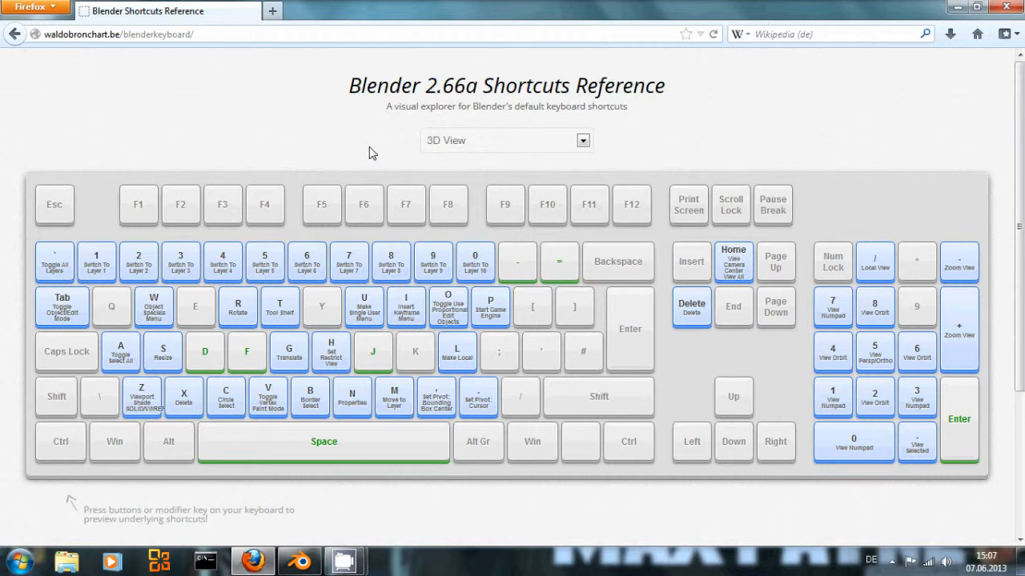
{"action": "key", "text": "ctrl"}
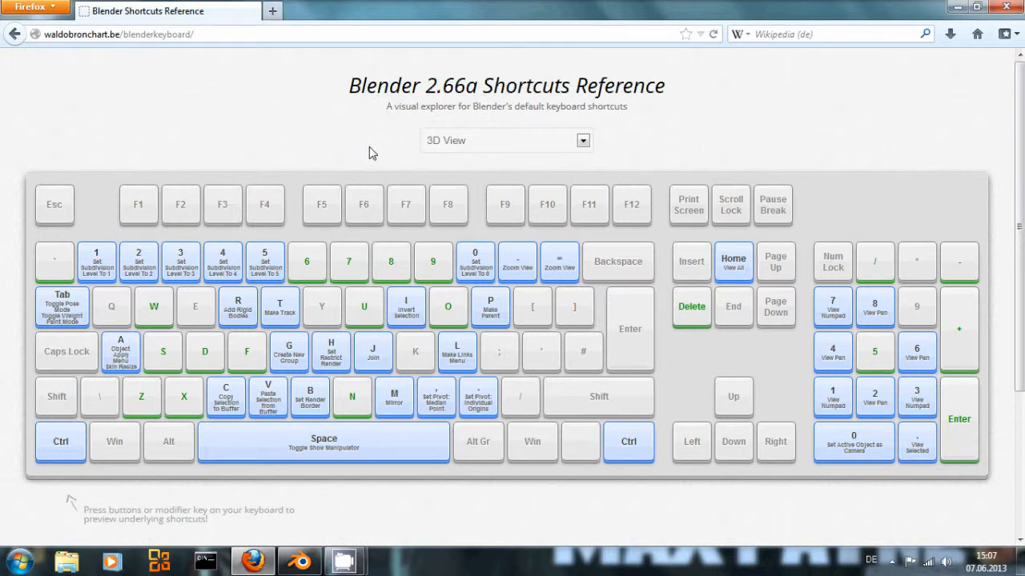
{"action": "key", "text": "ctrl"}
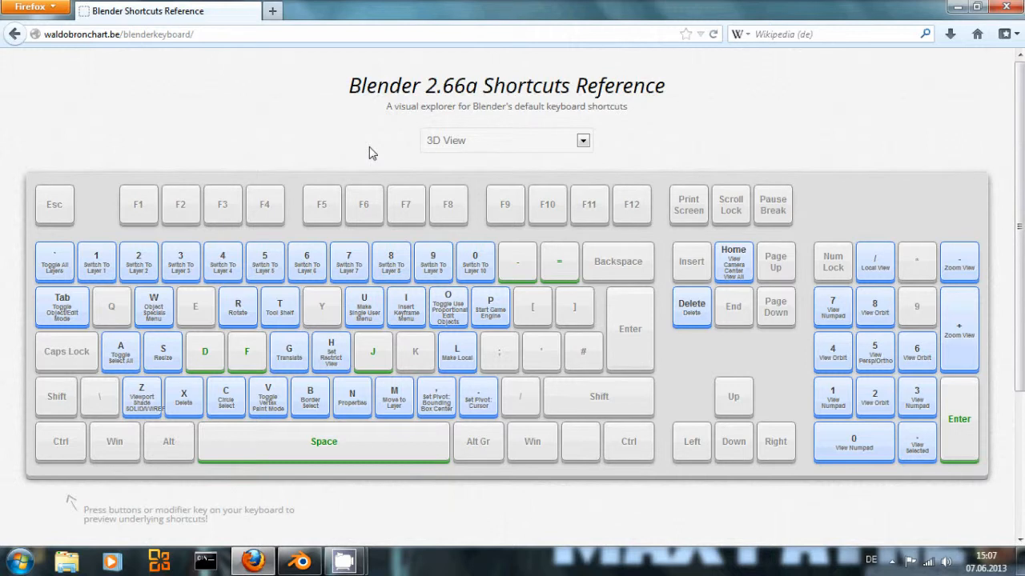
{"action": "key", "text": "ctrl+shift"}
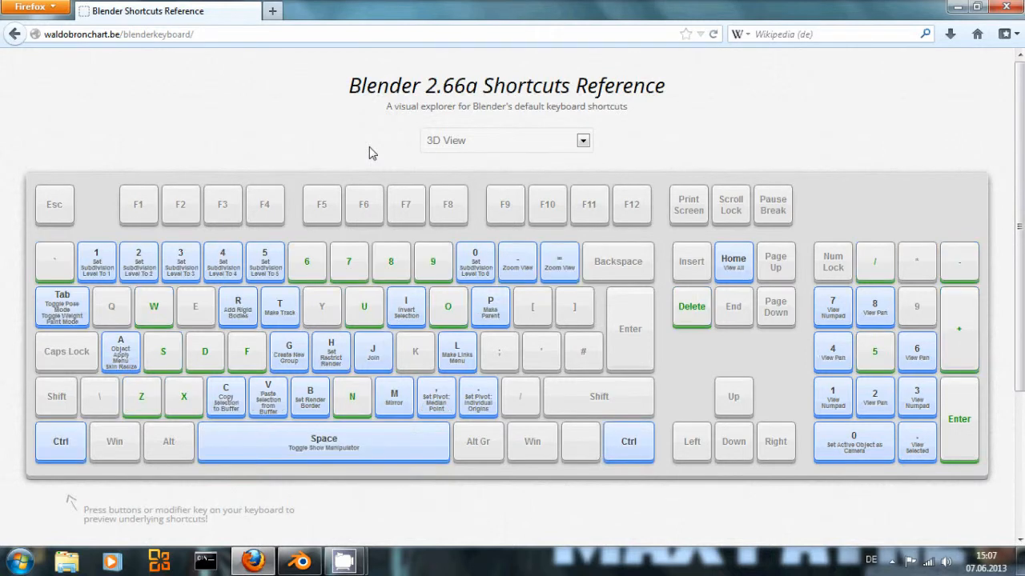
{"action": "key", "text": "alt"}
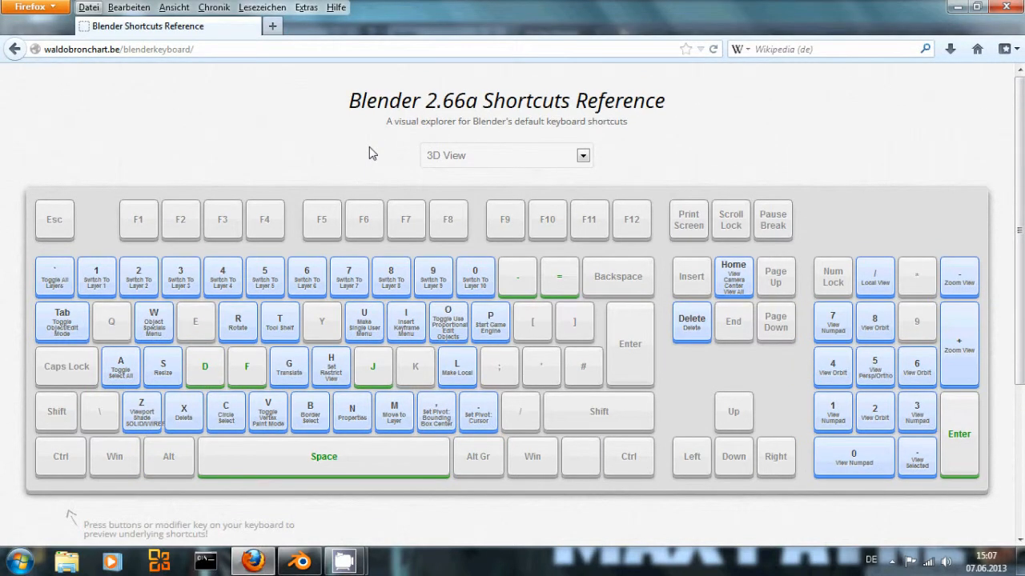
{"action": "left_click", "coordinate": [335, 158]}
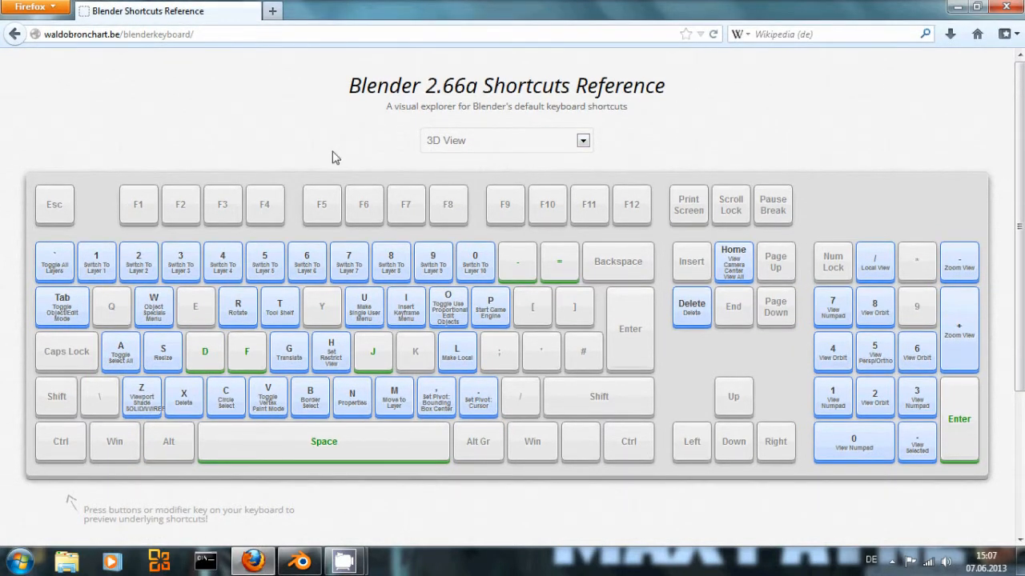
- Switch back to Blender, add a Monkey mesh, and move it along the X axis out of the cube
{"action": "left_click", "coordinate": [299, 560]}
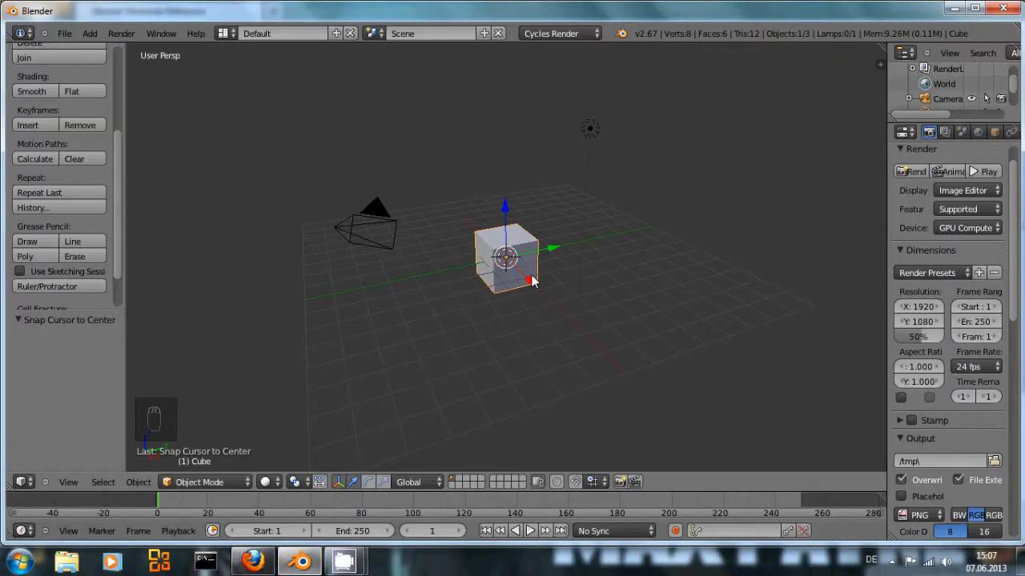
{"action": "key", "text": "shift+a"}
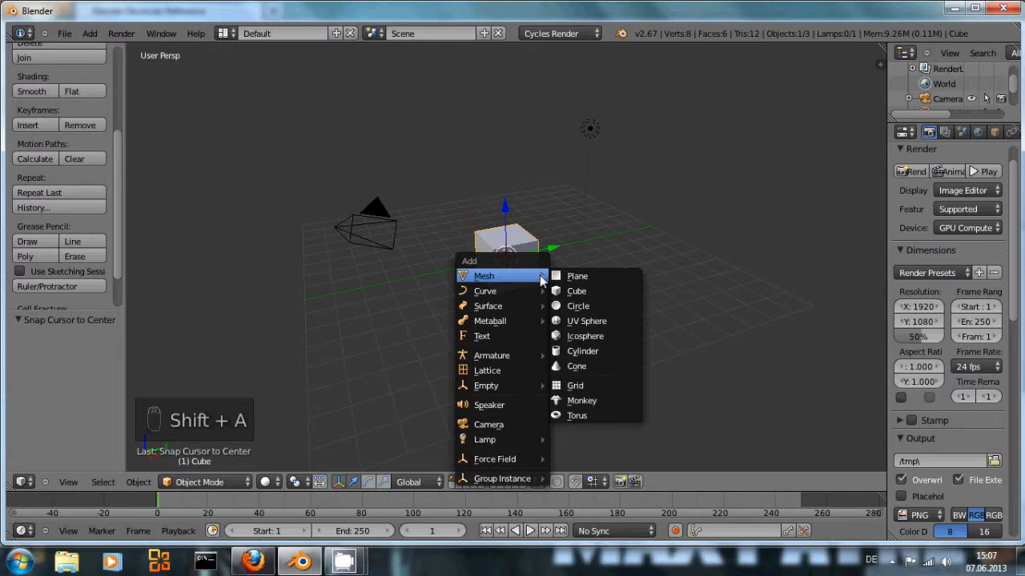
{"action": "left_click", "coordinate": [597, 400]}
{"action": "key", "text": "g"}
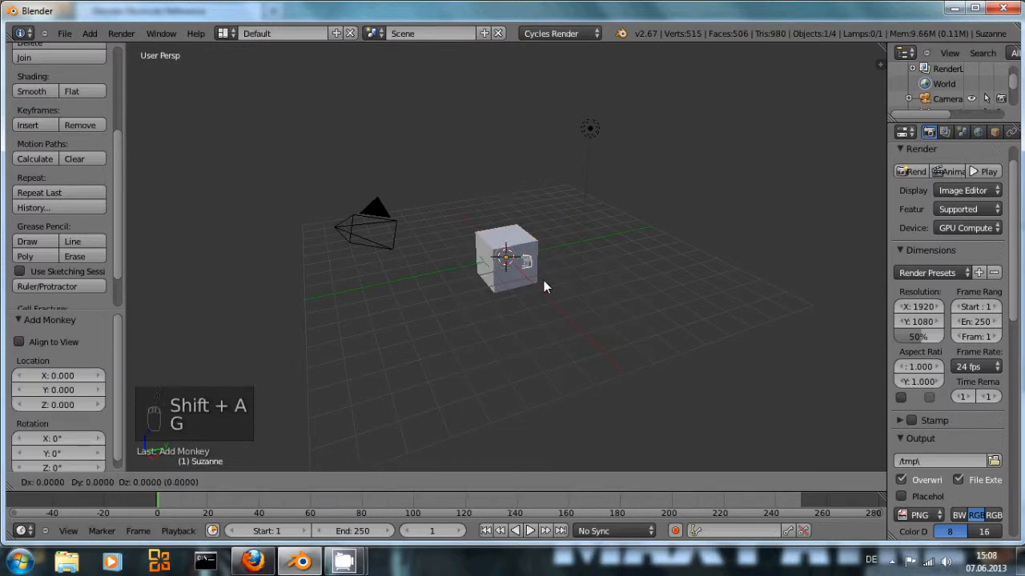
{"action": "key", "text": "x"}
{"action": "left_click", "coordinate": [599, 309]}
- Select the top vertex of the monkey's head in Edit Mode and try moving it on its own
{"action": "middle_click_drag", "start_coordinate": [600, 308], "coordinate": [568, 301]}
{"action": "scroll", "coordinate": [720, 320], "scroll_direction": "up", "scroll_amount": 3}
{"action": "key", "text": "Tab"}
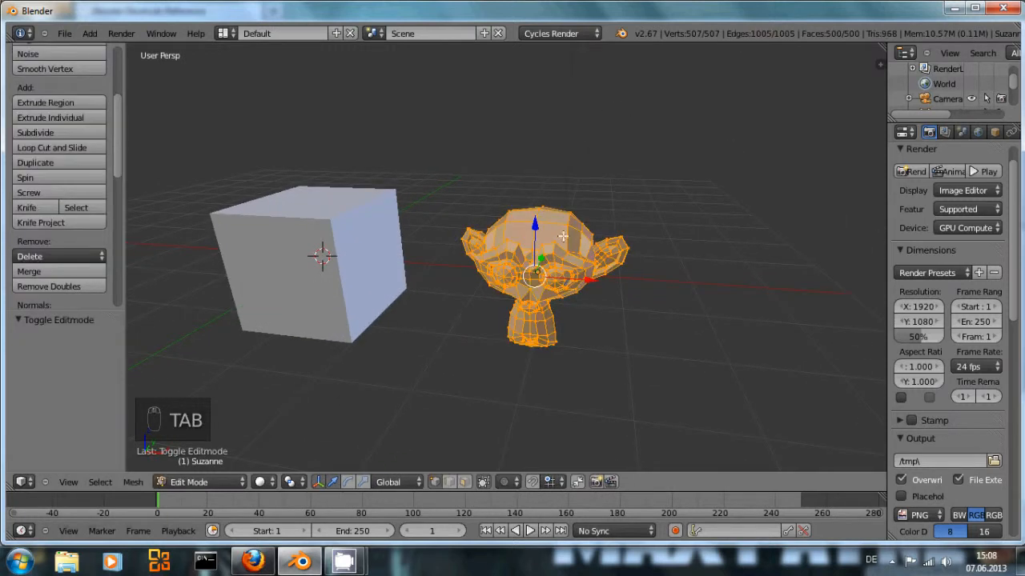
{"action": "right_click", "coordinate": [539, 209]}
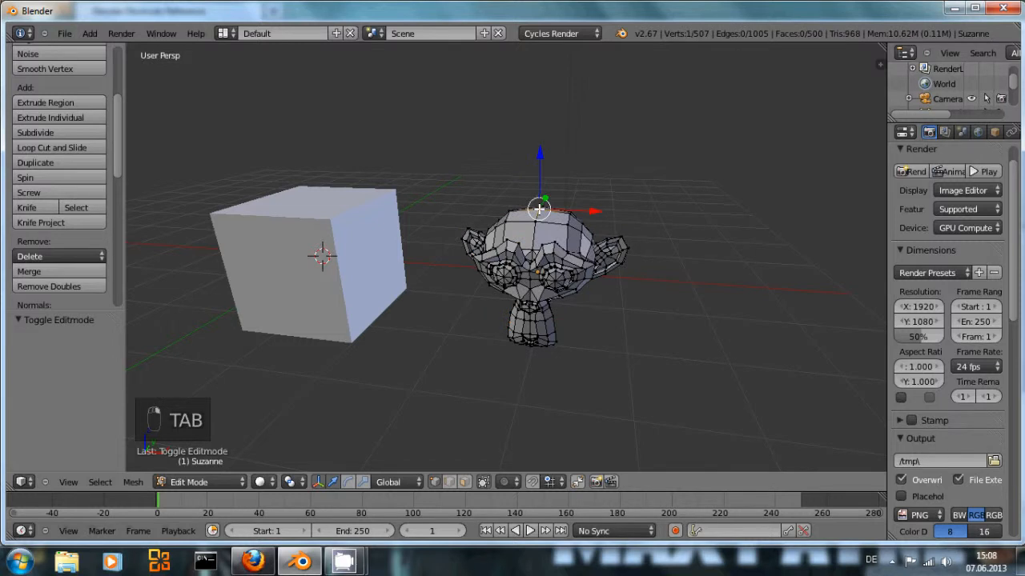
{"action": "key", "text": "g"}
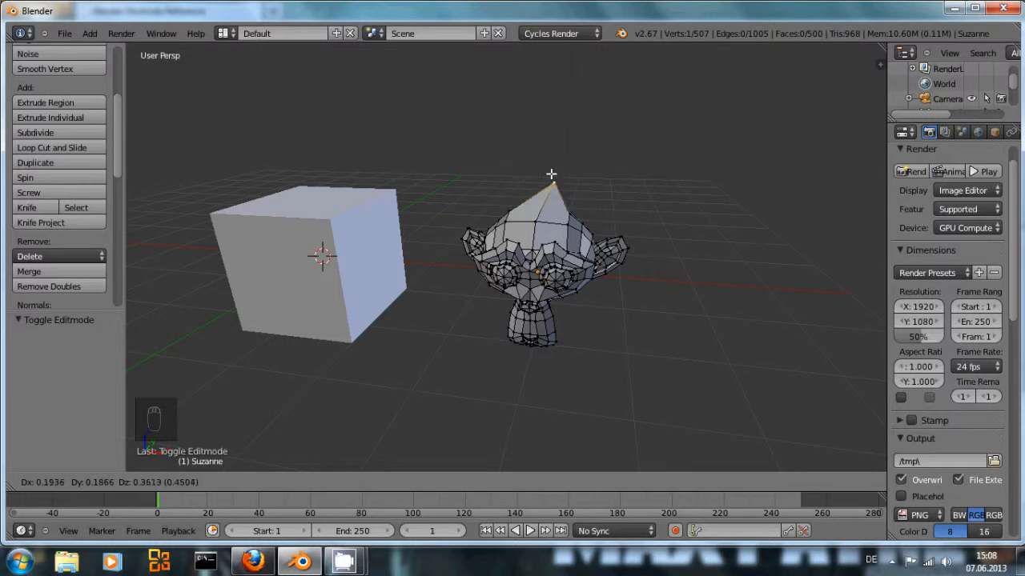
{"action": "key", "text": "Escape"}
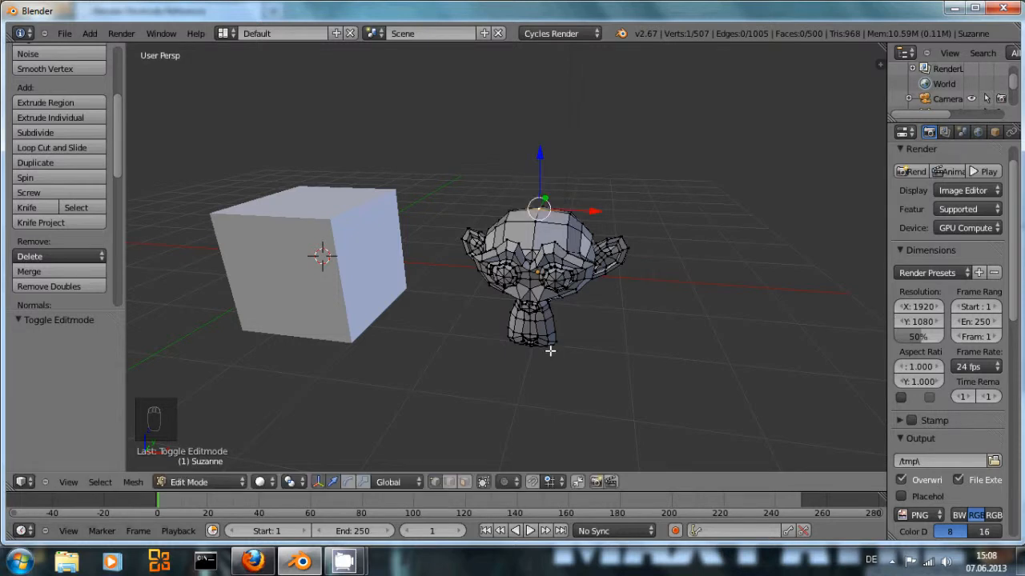
- Enable proportional editing and pull the monkey's top vertex up about 0.77 with Smooth falloff and a proportional size of 0.91, then return to Object Mode
{"action": "left_click", "coordinate": [516, 481]}
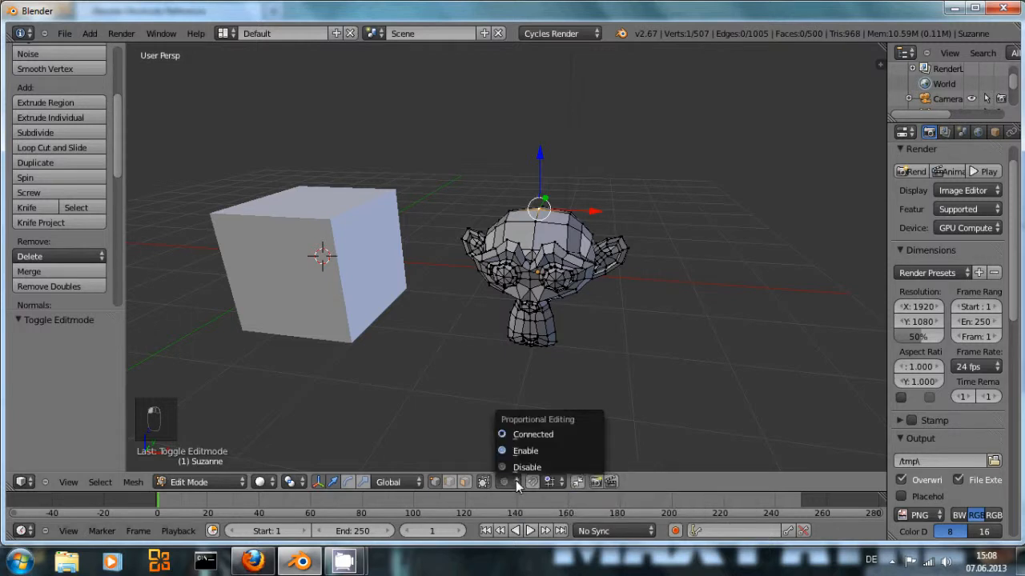
{"action": "left_click", "coordinate": [527, 453]}
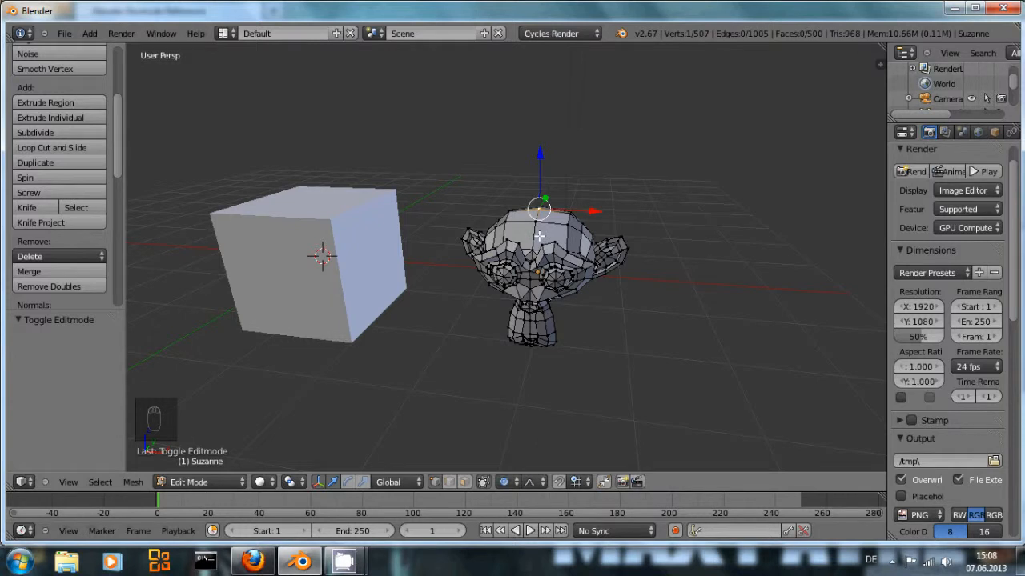
{"action": "key", "text": "g"}
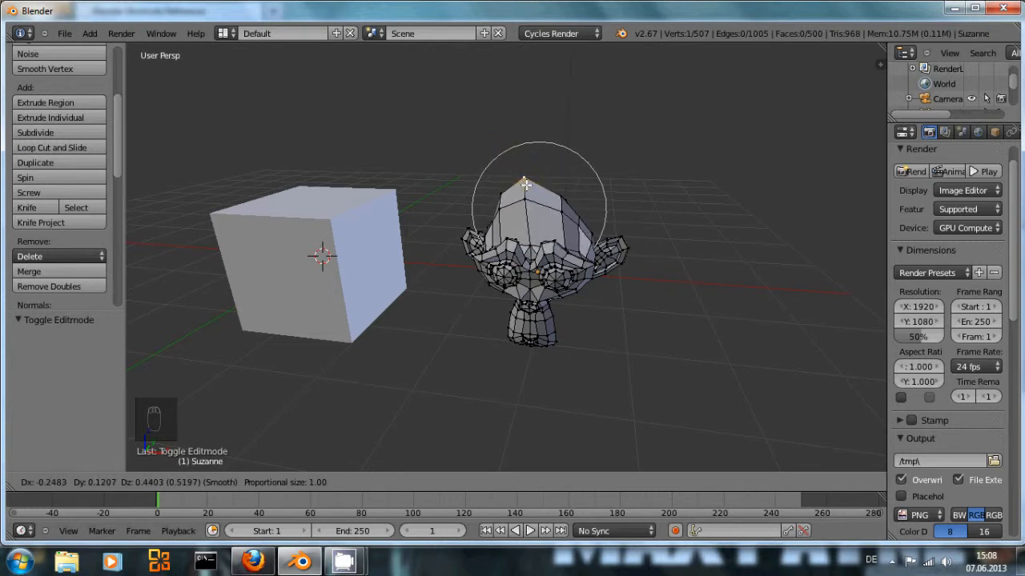
{"action": "scroll", "coordinate": [529, 176], "scroll_direction": "down", "scroll_amount": 3}
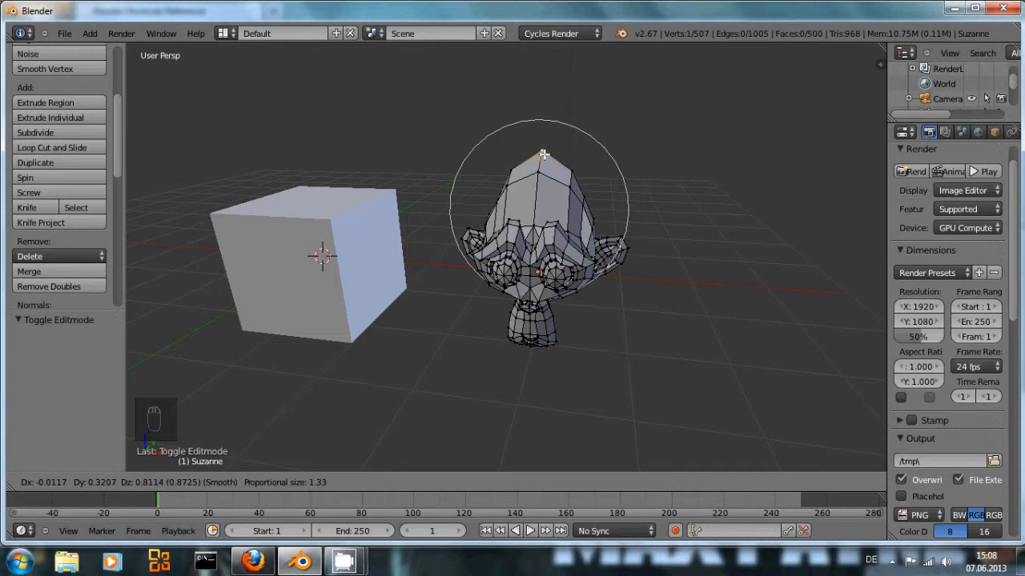
{"action": "scroll", "coordinate": [549, 152], "scroll_direction": "down", "scroll_amount": 2}
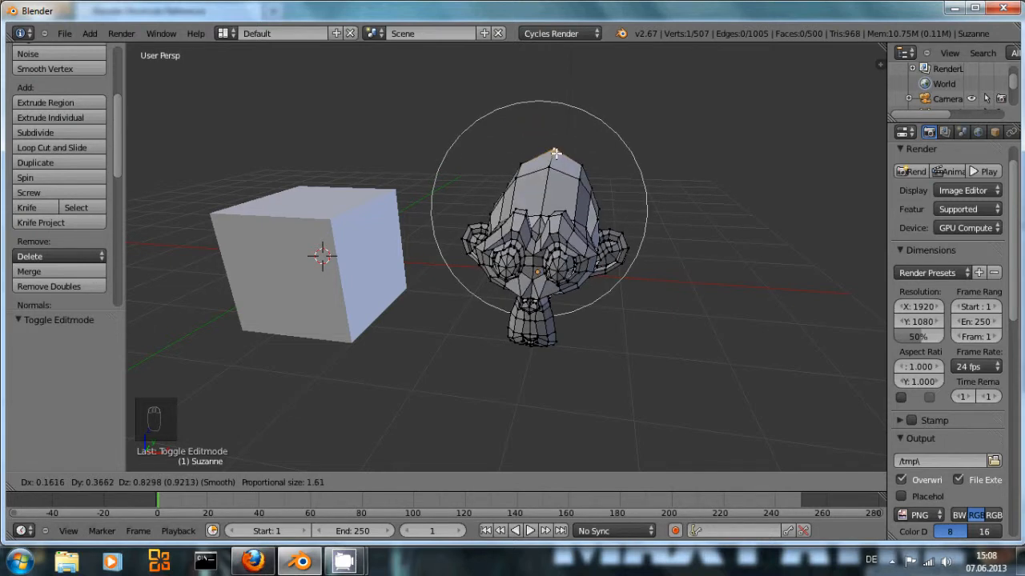
{"action": "scroll", "coordinate": [552, 160], "scroll_direction": "up", "scroll_amount": 6}
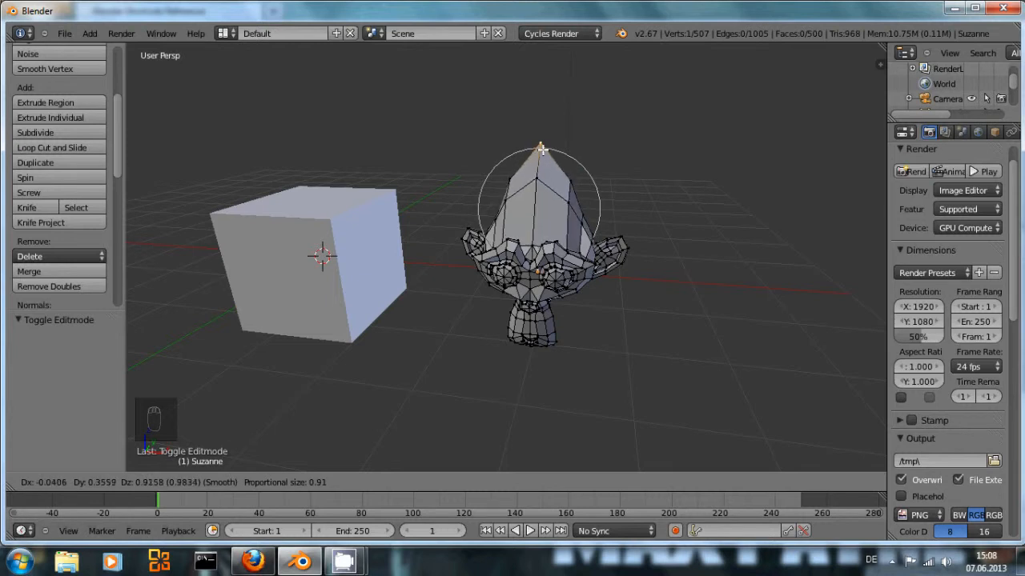
{"action": "left_click", "coordinate": [542, 153]}
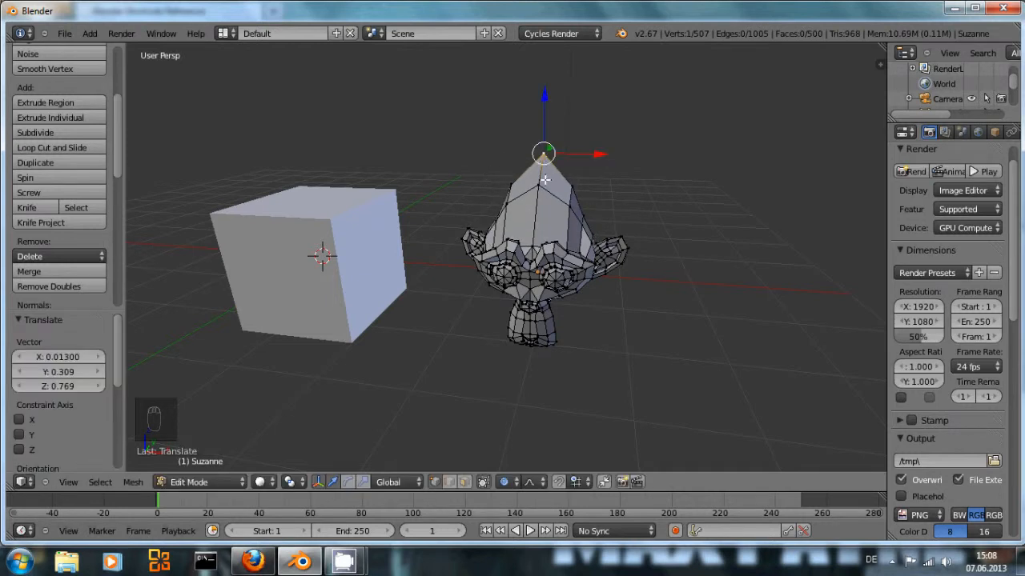
{"action": "key", "text": "Tab"}
- Select the cube and insert a LocRotScale keyframe for it at frame 1
{"action": "middle_click_drag", "start_coordinate": [632, 242], "coordinate": [659, 256]}
{"action": "scroll", "coordinate": [591, 295], "scroll_direction": "down", "scroll_amount": 4}
{"action": "middle_click_drag", "start_coordinate": [590, 290], "coordinate": [635, 288]}
{"action": "scroll", "coordinate": [582, 295], "scroll_direction": "up", "scroll_amount": 1}
{"action": "scroll", "coordinate": [582, 295], "scroll_direction": "down", "scroll_amount": 2}
{"action": "right_click", "coordinate": [485, 267]}
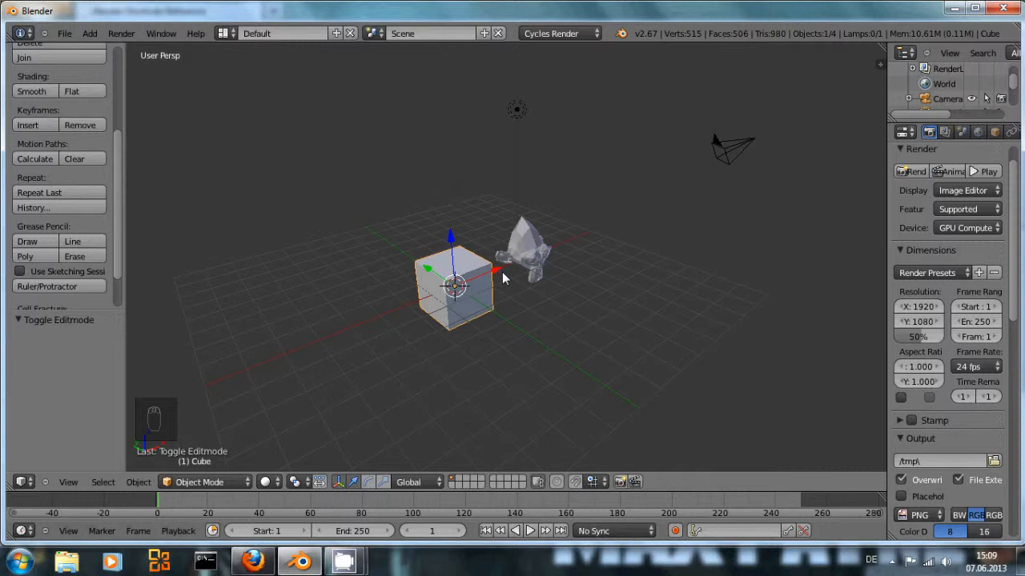
{"action": "key", "text": "i"}
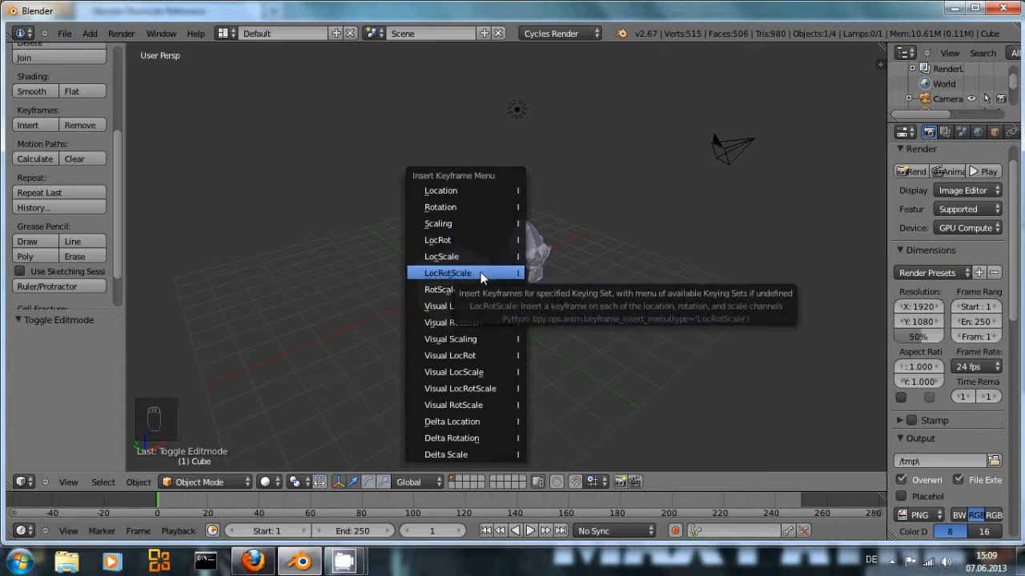
{"action": "left_click", "coordinate": [480, 273]}
- At frame 30, move the cube about 8.8 in X, -4.1 in Y and 1.4 in Z, and insert a LocRotScale keyframe
{"action": "middle_click_drag", "start_coordinate": [515, 291], "coordinate": [536, 323]}
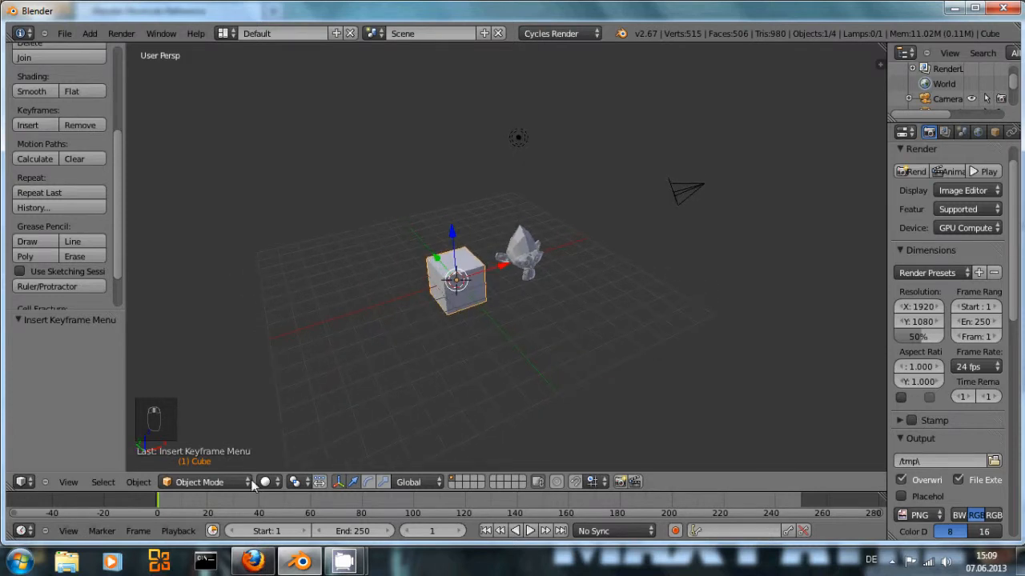
{"action": "left_click", "coordinate": [233, 501]}
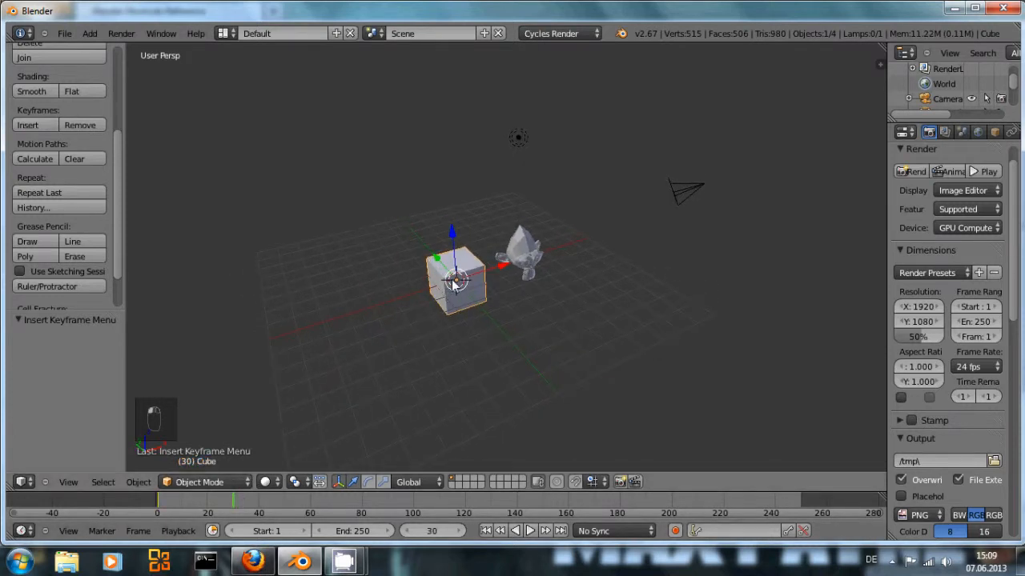
{"action": "key", "text": "g"}
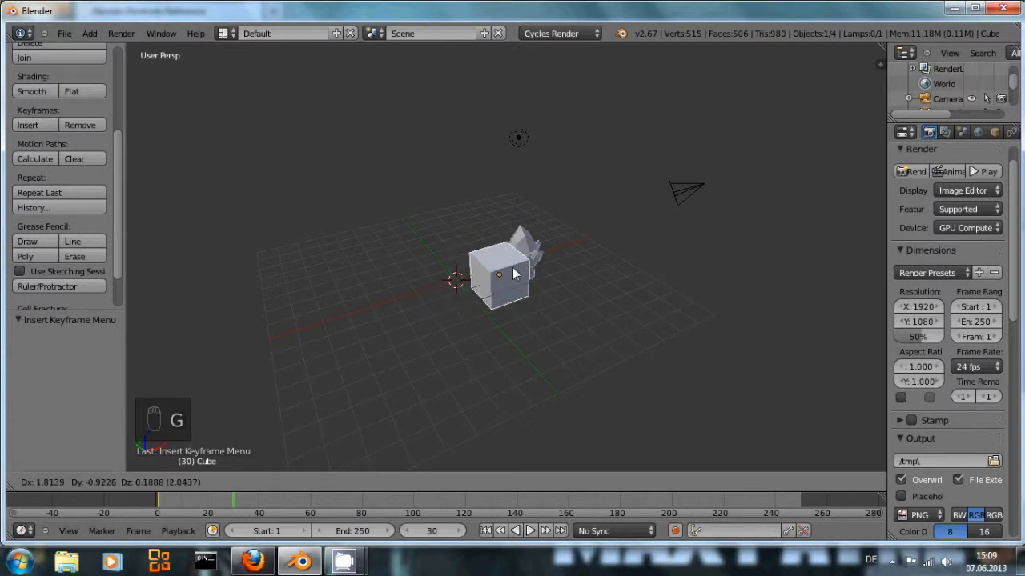
{"action": "left_click", "coordinate": [654, 240]}
{"action": "key", "text": "i"}
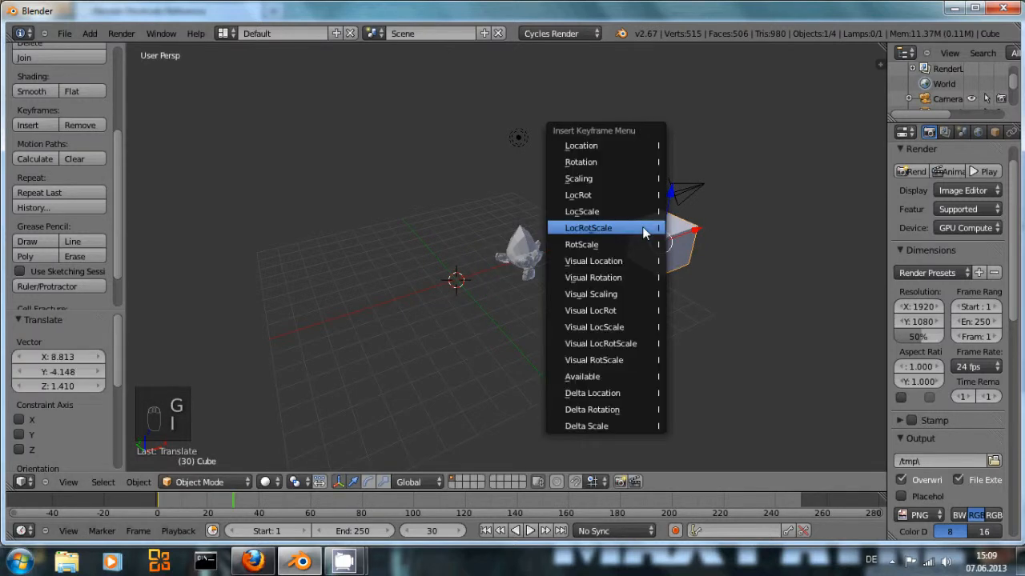
{"action": "left_click", "coordinate": [644, 228]}
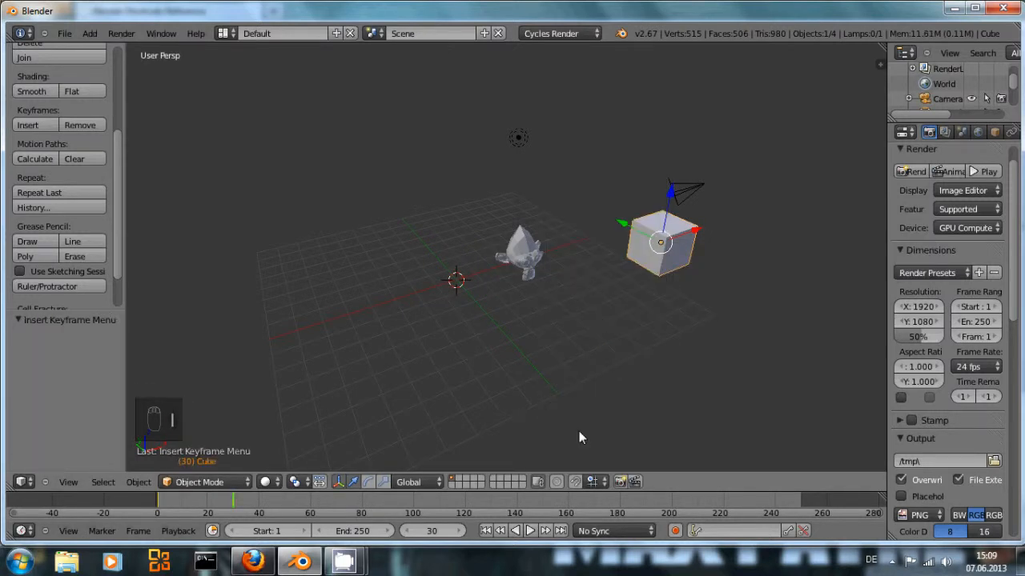
- Play the cube's animation from frame 1, stop it at frame 52 and dismiss the Avira notification
{"action": "left_click", "coordinate": [486, 531]}
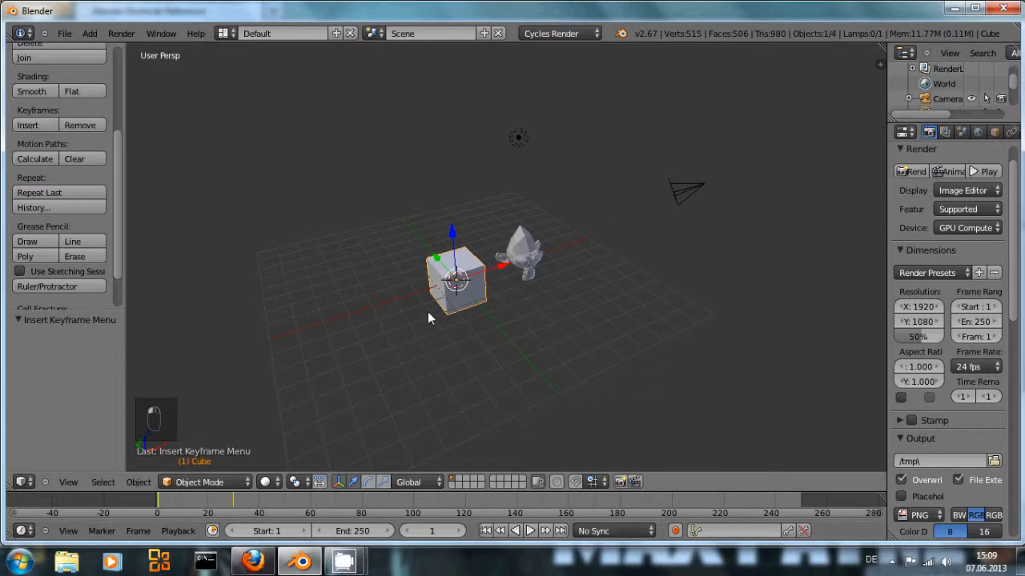
{"action": "key", "text": "alt+a"}
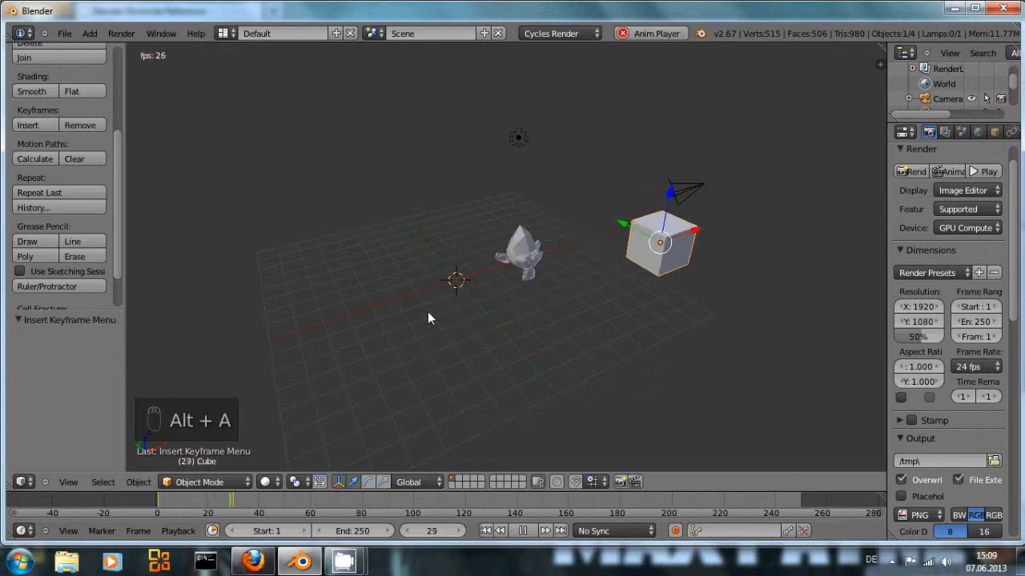
{"action": "key", "text": "alt+a"}
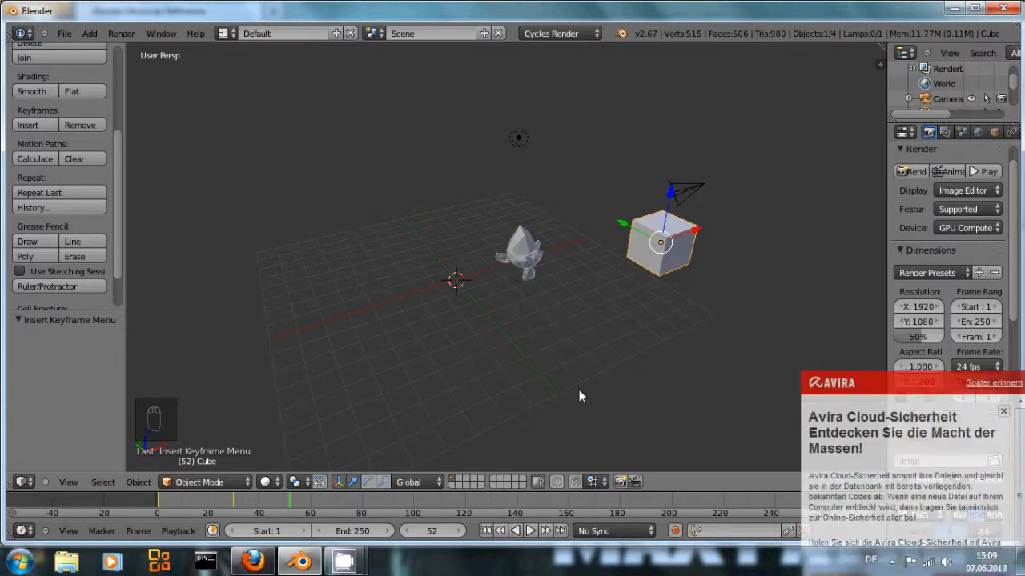
{"action": "left_click", "coordinate": [1003, 343]}
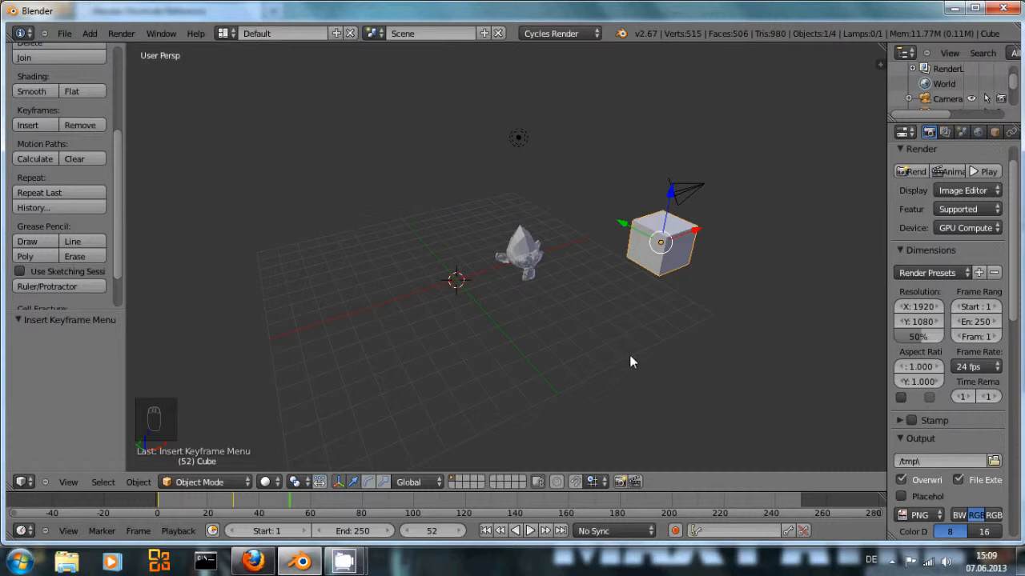
- Enable automatic keyframe insertion and move the cube about -6.0 in X, 7.4 in Y and 5.8 in Z at frame 52
{"action": "left_click", "coordinate": [674, 531]}
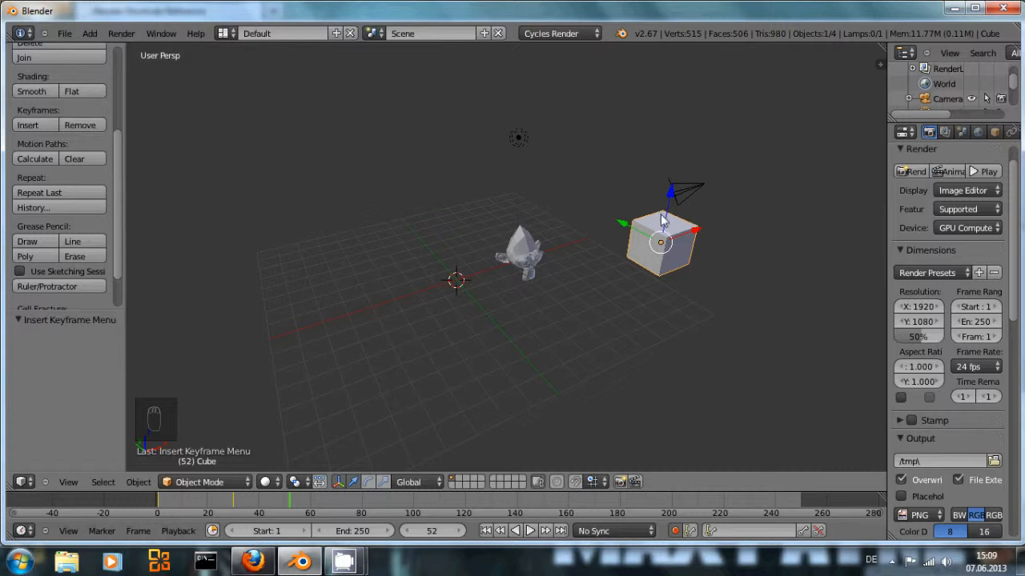
{"action": "key", "text": "g"}
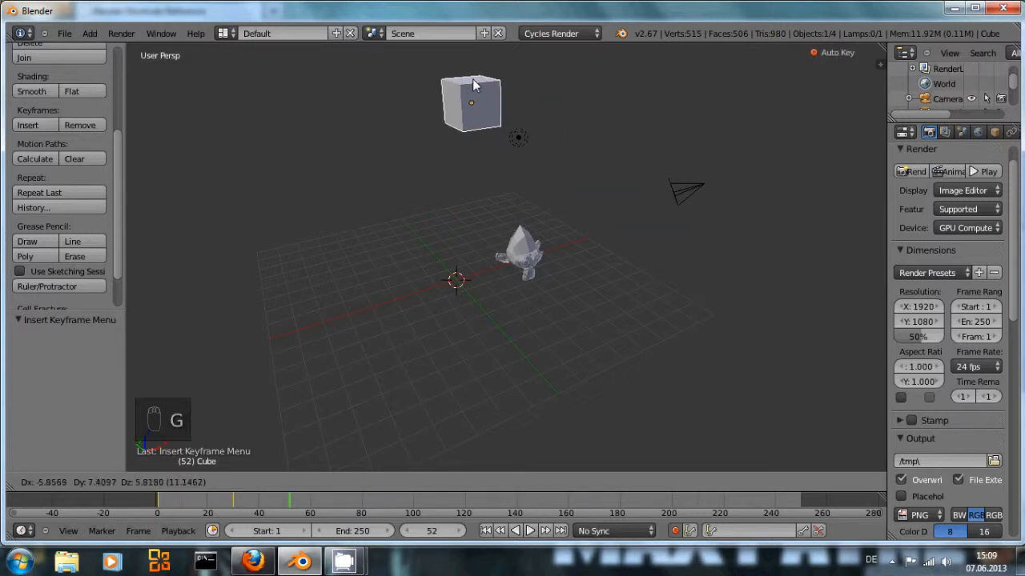
{"action": "left_click", "coordinate": [473, 84]}
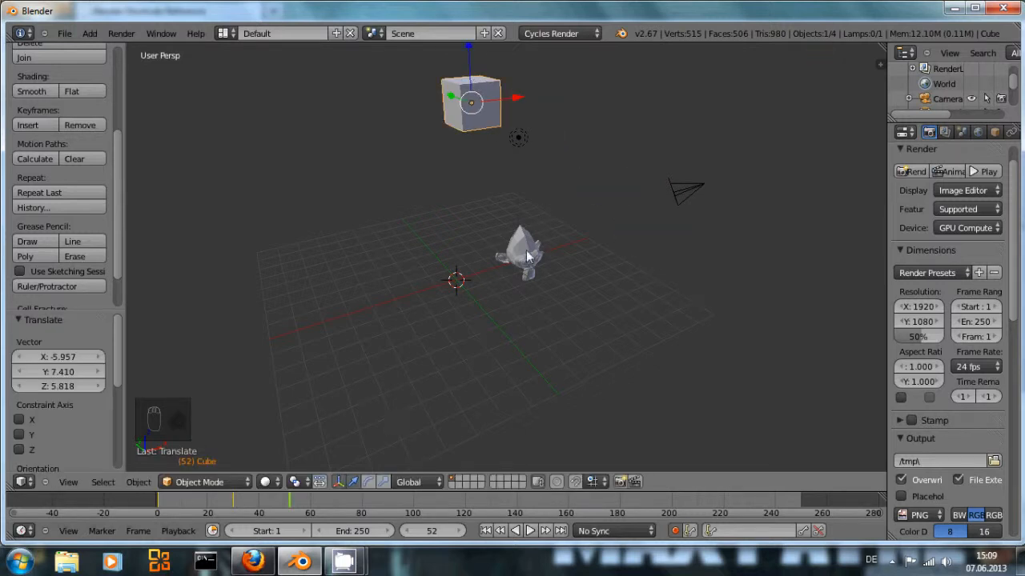
- At frame 67, move the cube about 5.3 in X, -7.5 in Y and -6.5 in Z to auto-key its position
{"action": "left_click", "coordinate": [329, 502]}
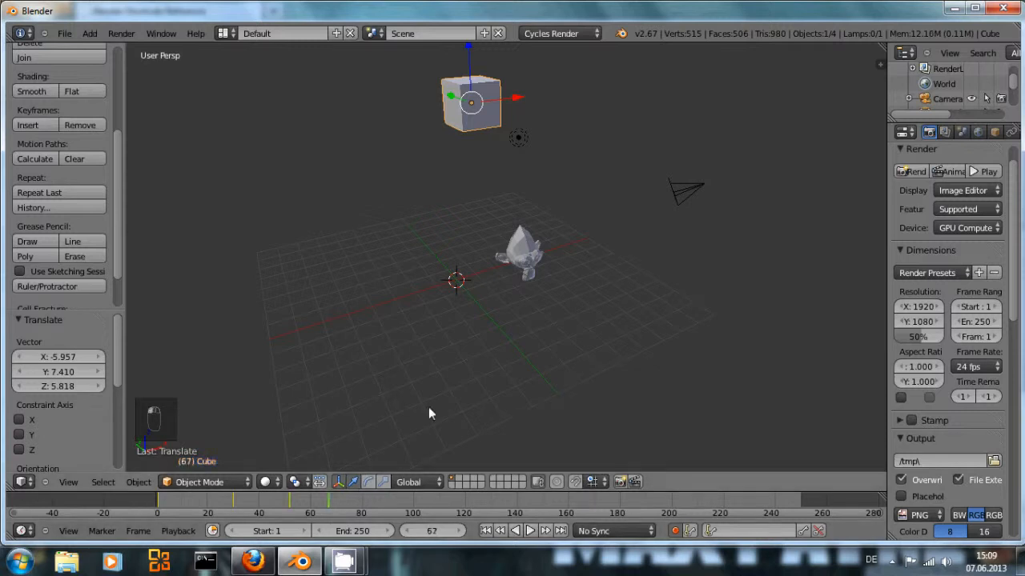
{"action": "key", "text": "g"}
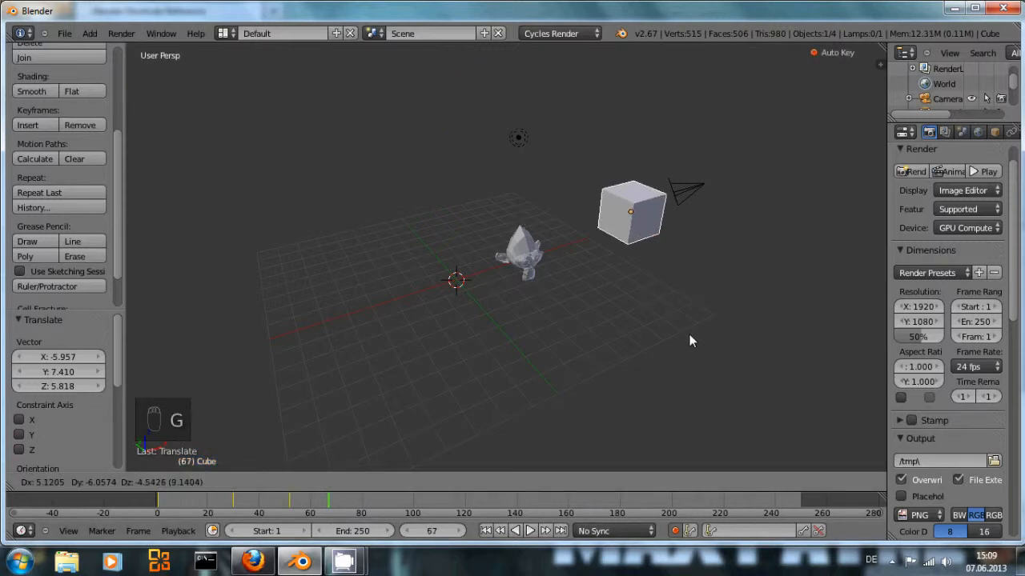
{"action": "left_click", "coordinate": [681, 373]}
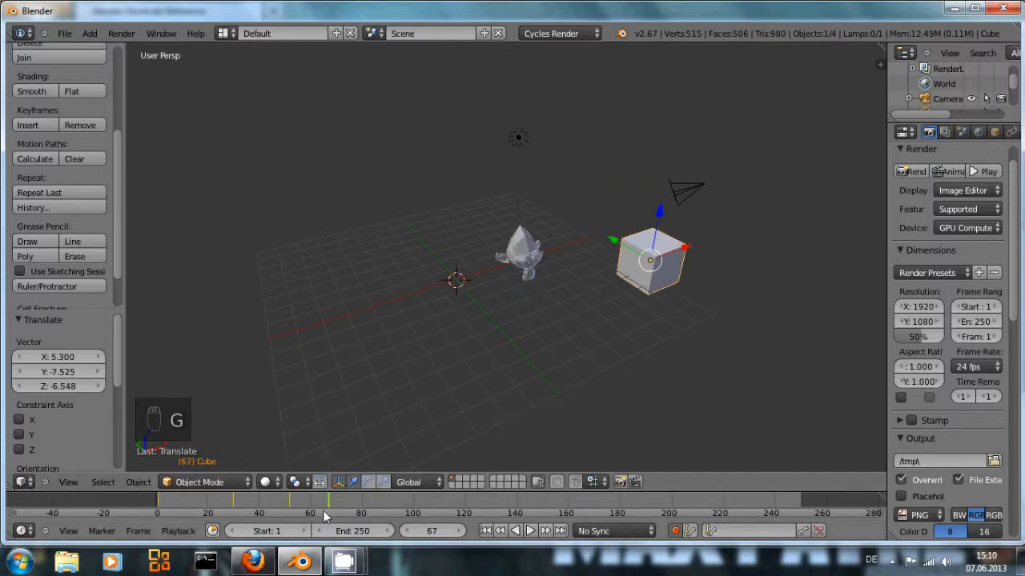
- Scrub back to frame 34, play the animation from frame 1, and stop it with the playhead returned to frame 1
{"action": "left_click", "coordinate": [244, 503]}
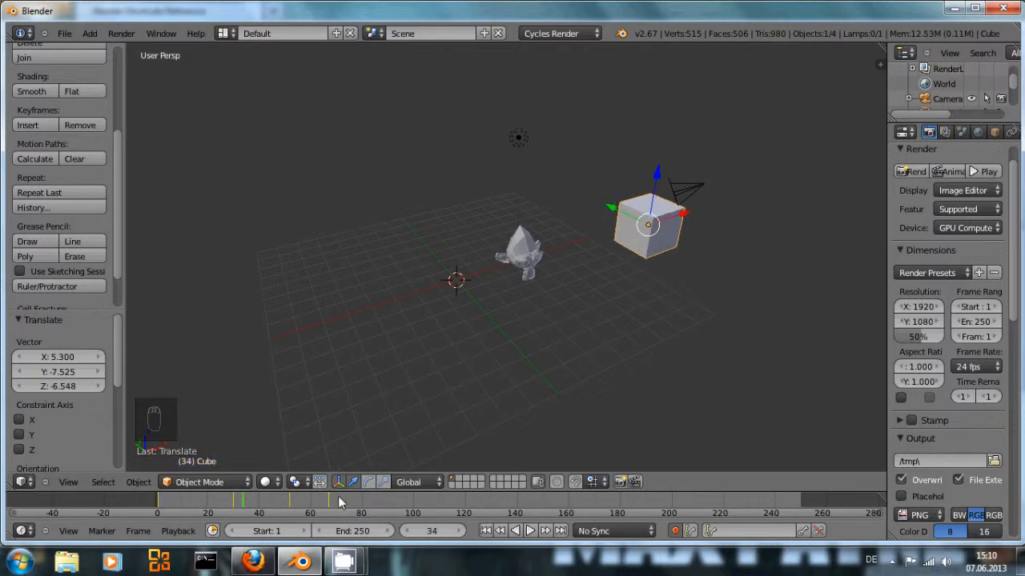
{"action": "left_click", "coordinate": [485, 531]}
{"action": "key", "text": "alt+a"}
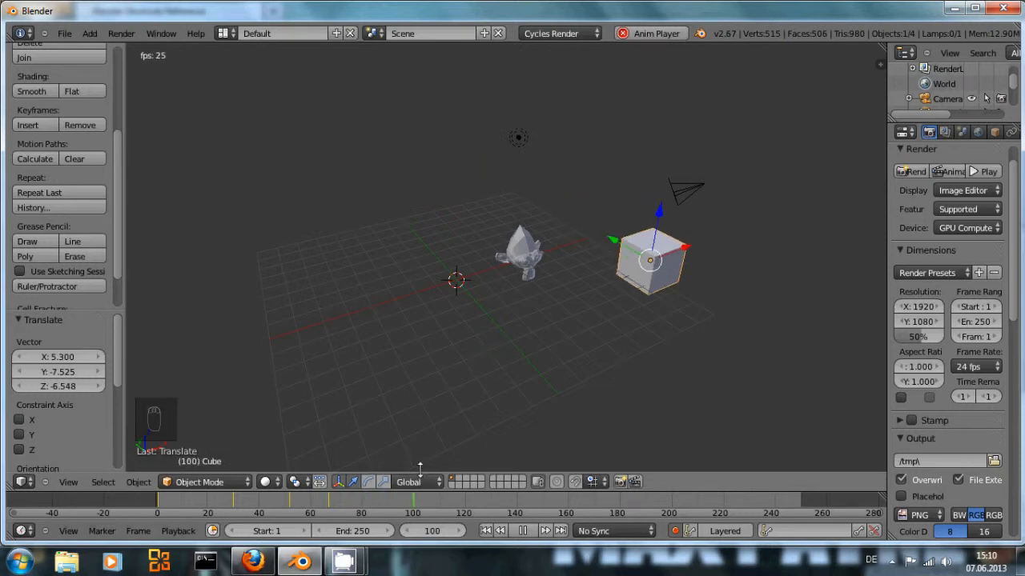
{"action": "key", "text": "alt+a"}
{"action": "left_click", "coordinate": [486, 531]}
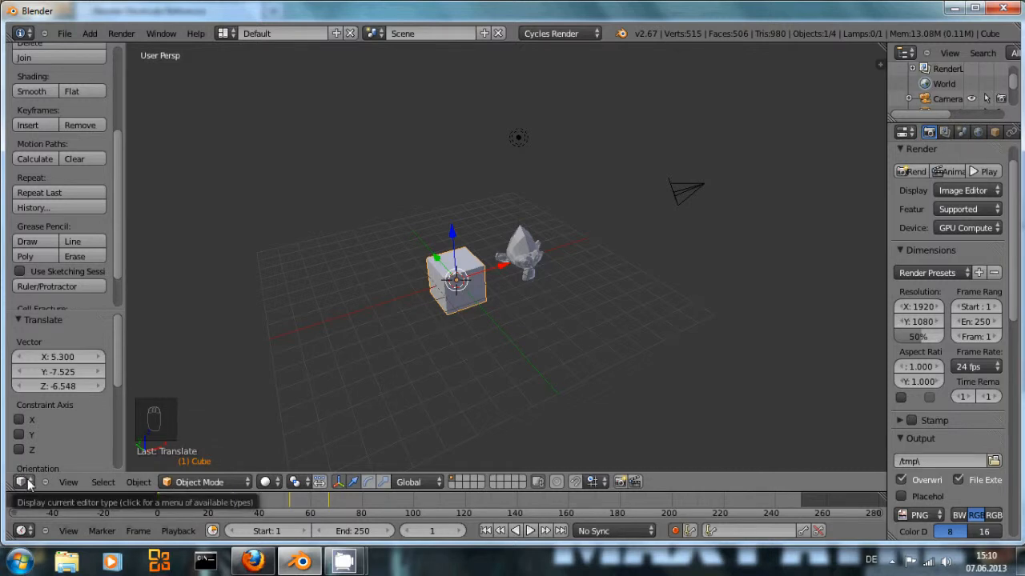
- Switch the 3D View area to the DopeSheet editor to show the cube's keyframes
{"action": "left_click", "coordinate": [24, 482]}
{"action": "left_click", "coordinate": [43, 413]}
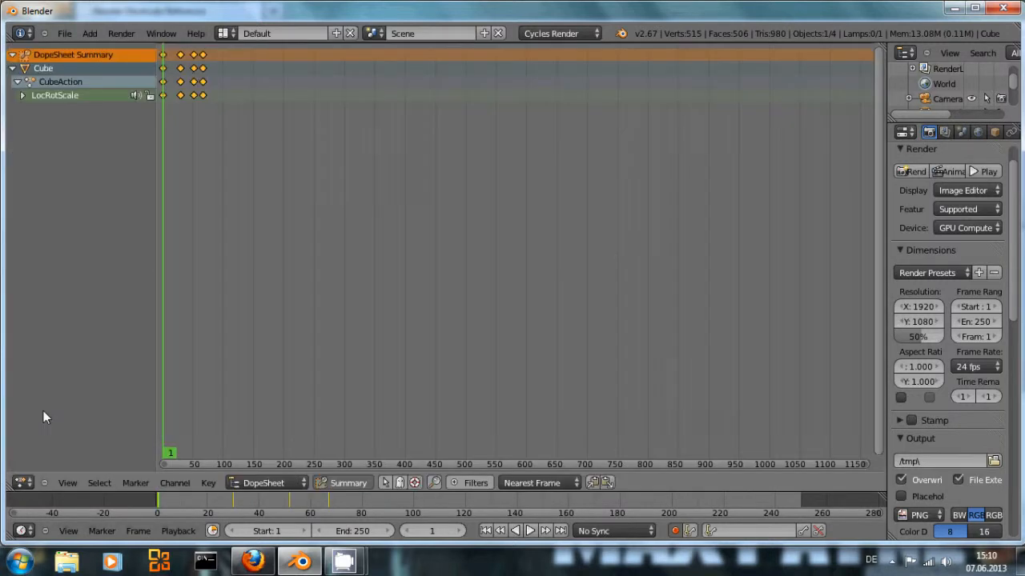
{"action": "left_click", "coordinate": [22, 482]}
- Try moving the cube's last keyframe in time and scaling the timing of all its keyframes, cancelling both transforms
{"action": "left_click", "coordinate": [203, 97]}
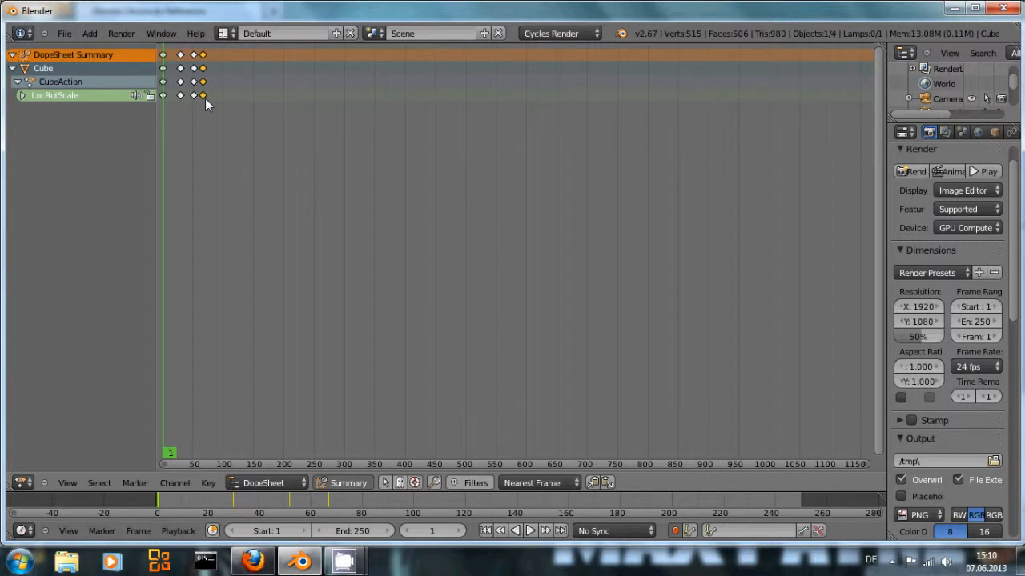
{"action": "key", "text": "g"}
{"action": "right_click", "coordinate": [227, 103]}
{"action": "key", "text": "a"}
{"action": "key", "text": "a"}
{"action": "key", "text": "s"}
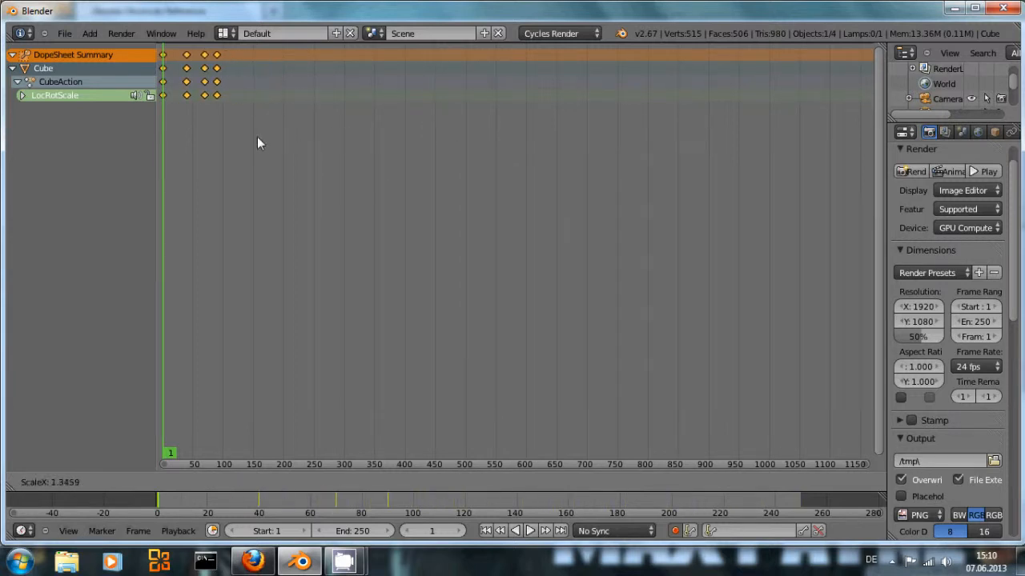
{"action": "right_click", "coordinate": [237, 128]}
- Delete the cube's last keyframe at frame 67 and switch the editor back to the 3D View
{"action": "right_click", "coordinate": [203, 96]}
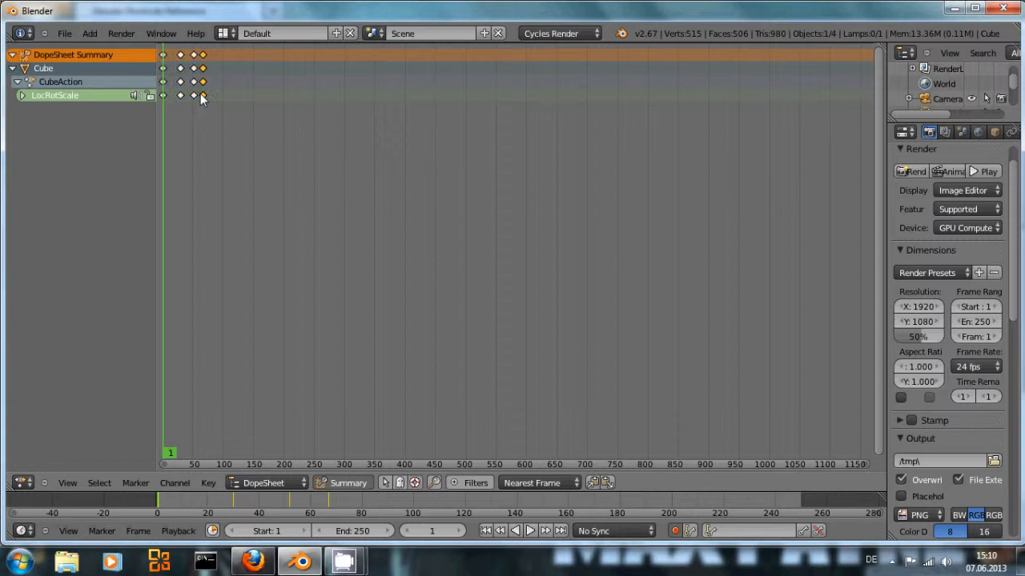
{"action": "key", "text": "x"}
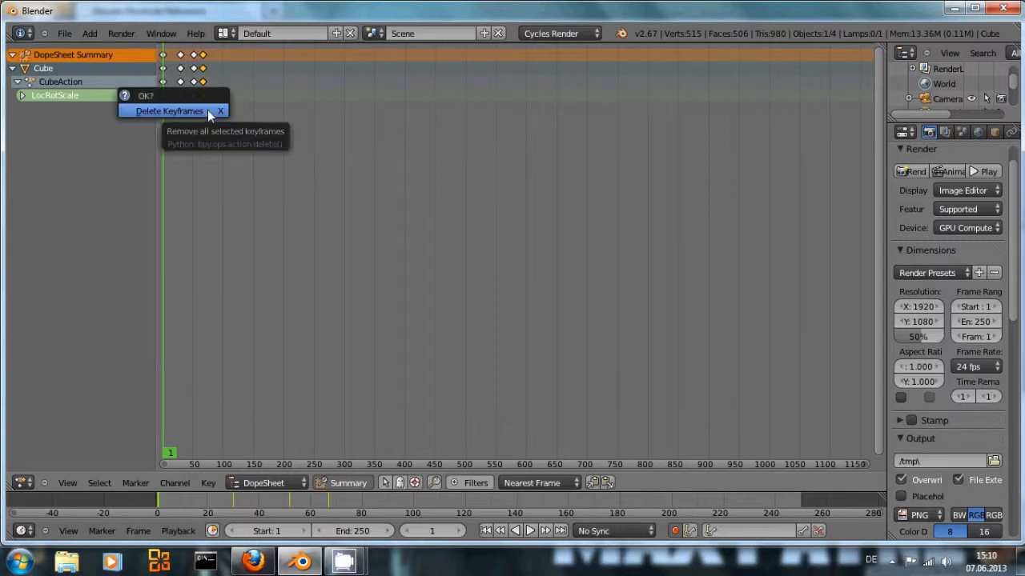
{"action": "left_click", "coordinate": [208, 112]}
{"action": "left_click", "coordinate": [22, 483]}
{"action": "left_click", "coordinate": [40, 465]}
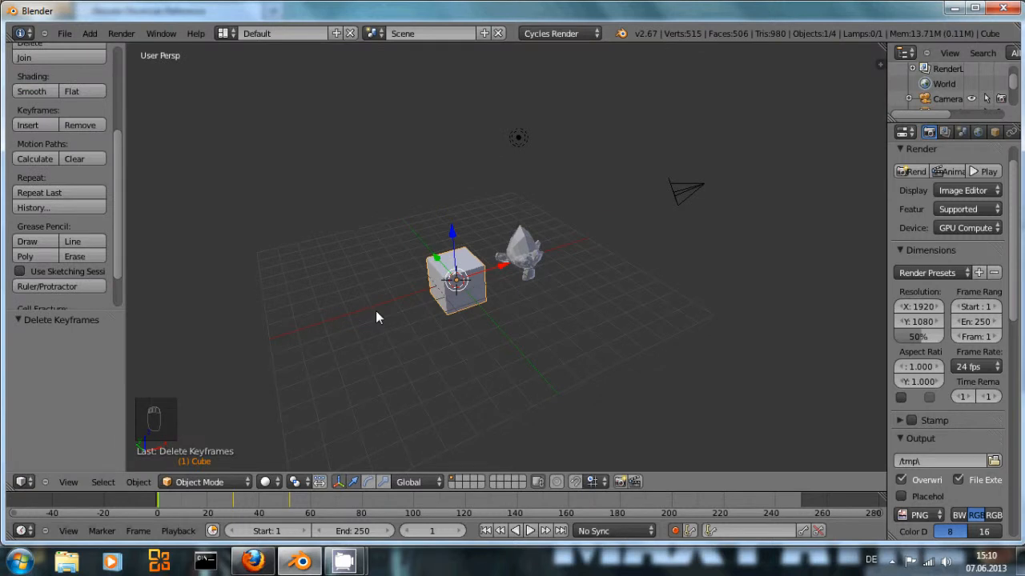
- Play the shortened cube animation, stop it and jump back to the first frame
{"action": "key", "text": "alt+a"}
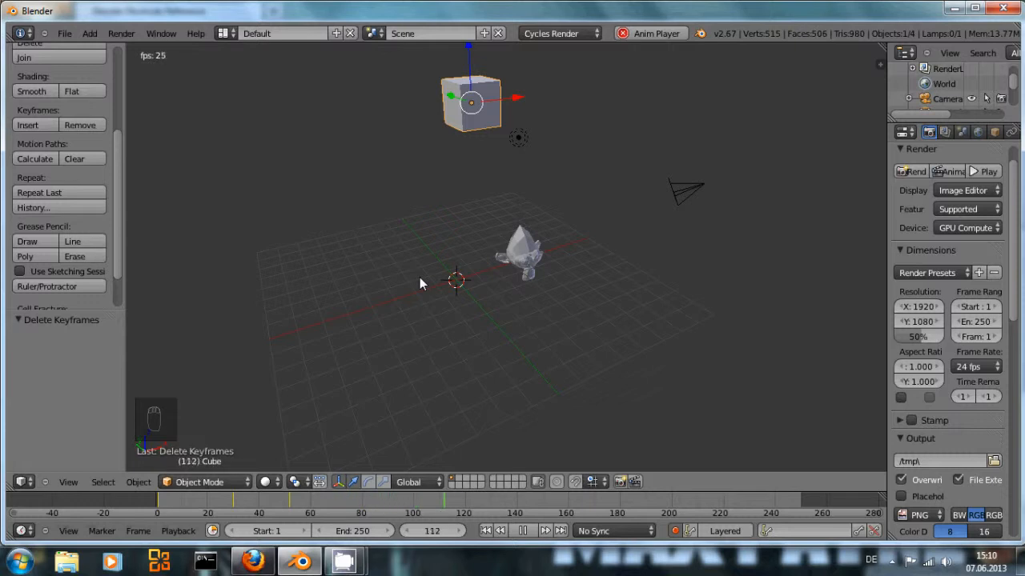
{"action": "key", "text": "alt+a"}
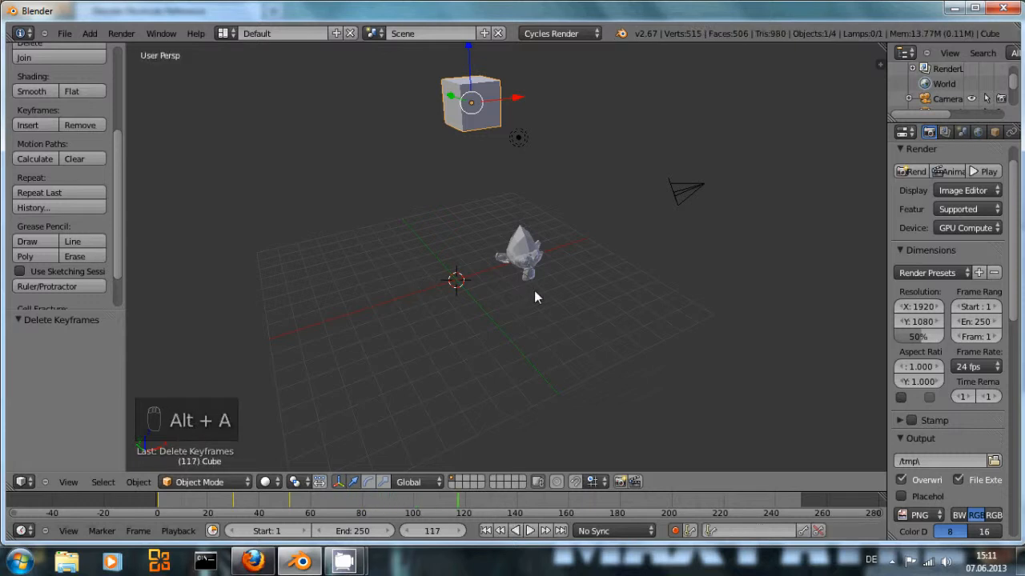
{"action": "key", "text": "ctrl+shift+Down"}
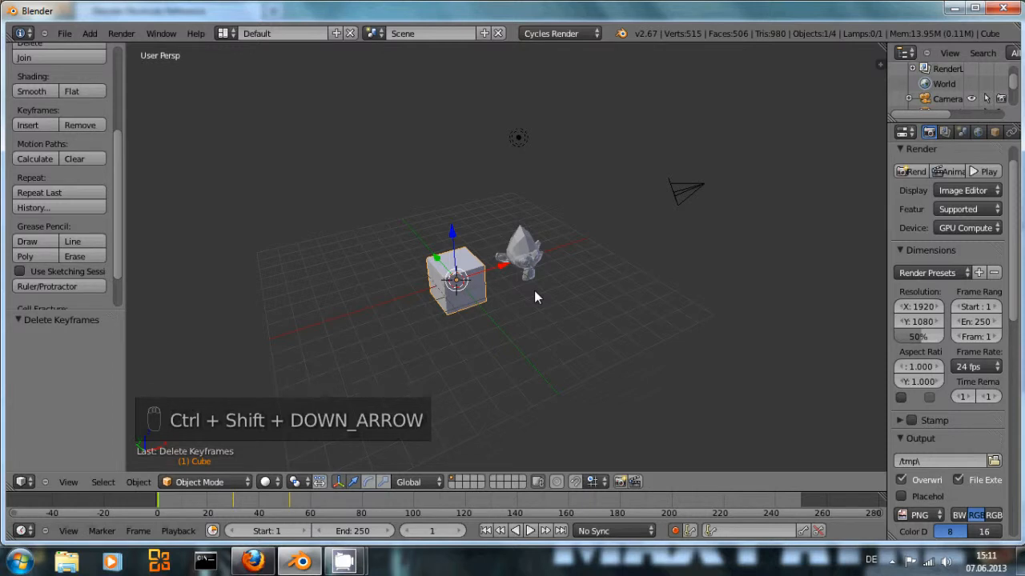